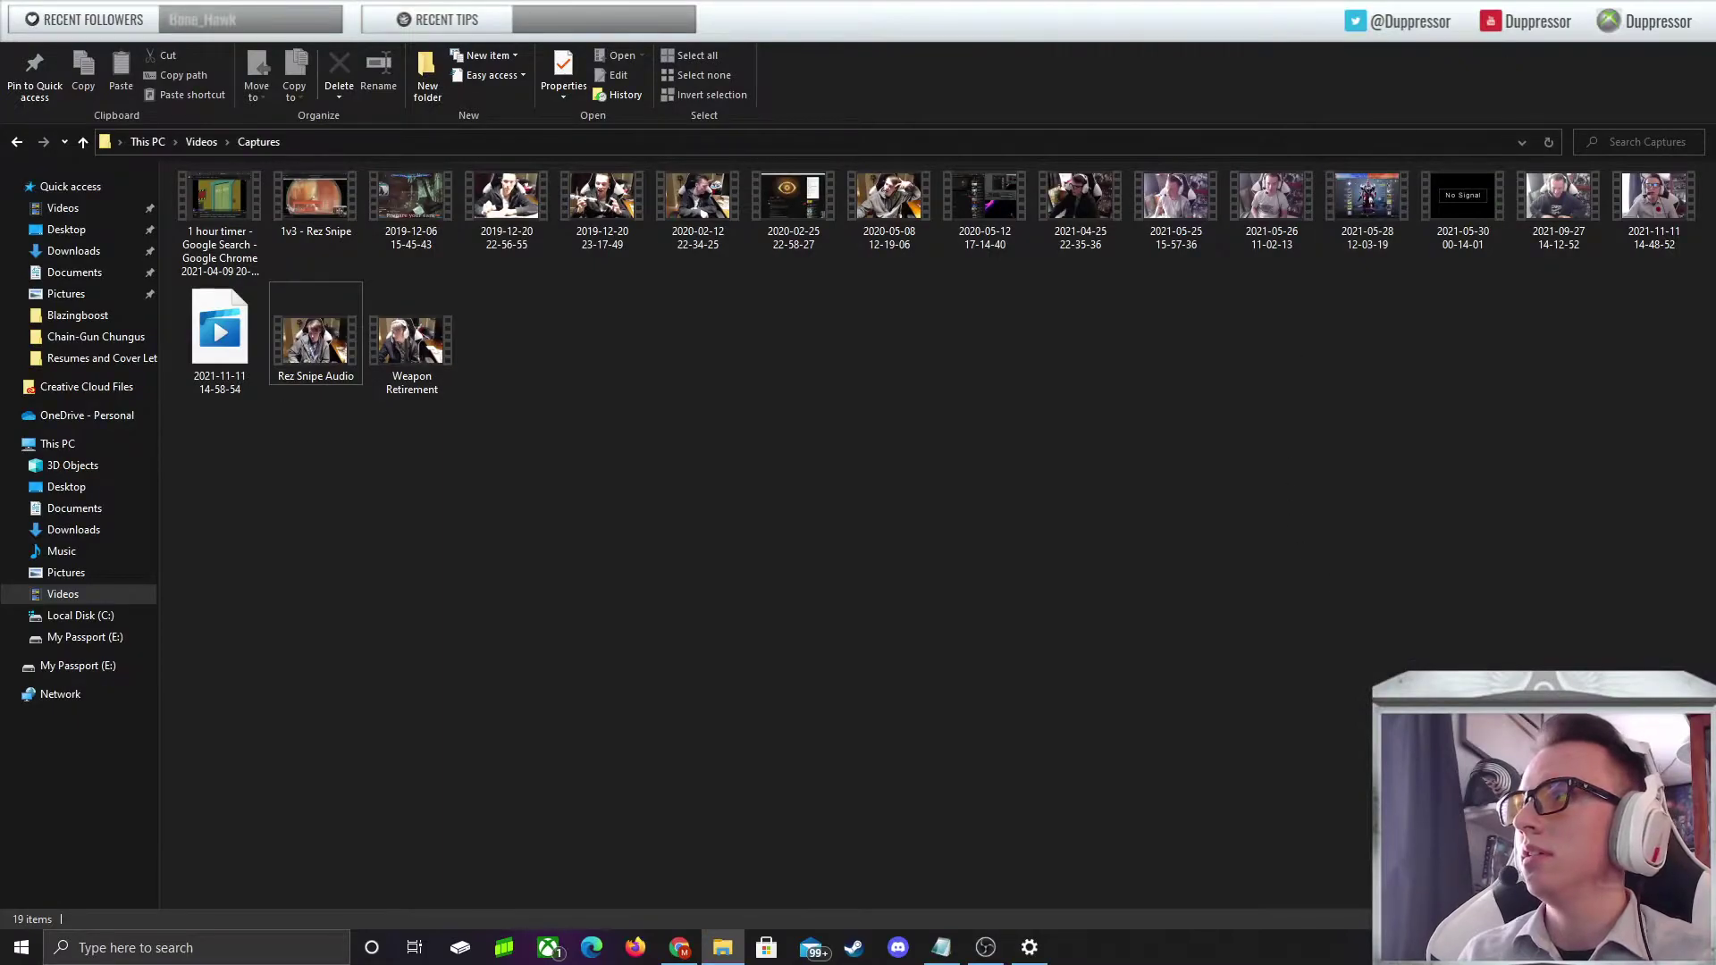
Show the desktop, then search for 'nord' and launch the NordVPN app
{"action": "key", "text": "super+d"}
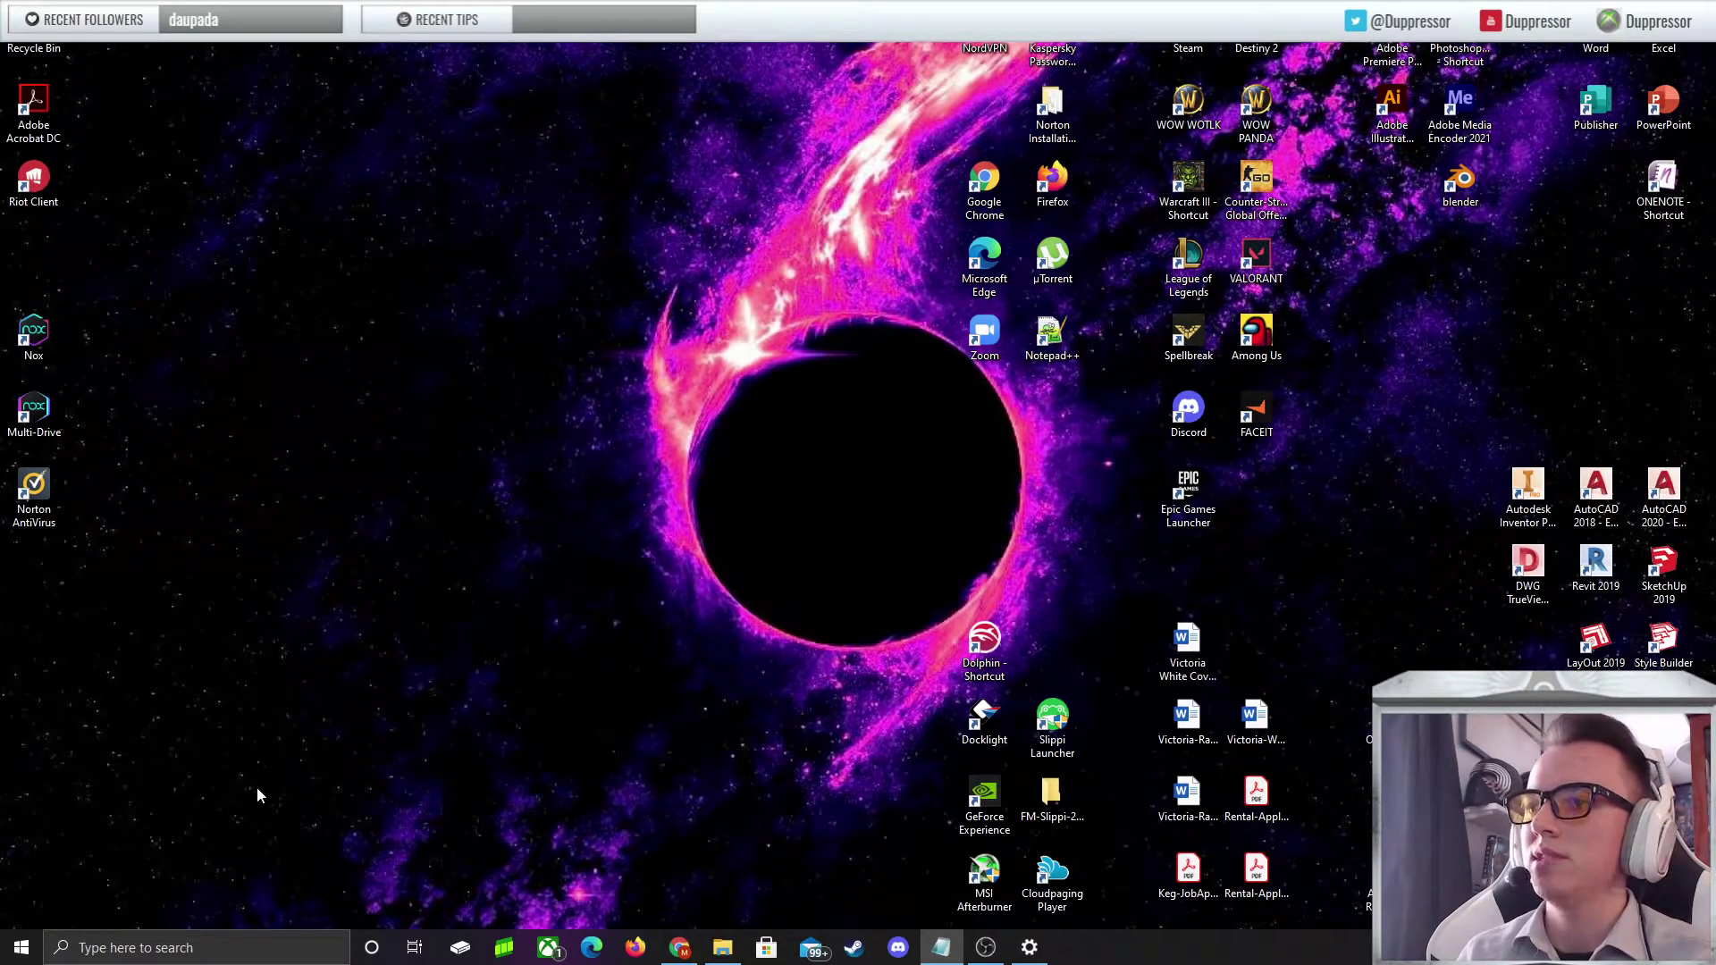
{"action": "left_click", "coordinate": [252, 944]}
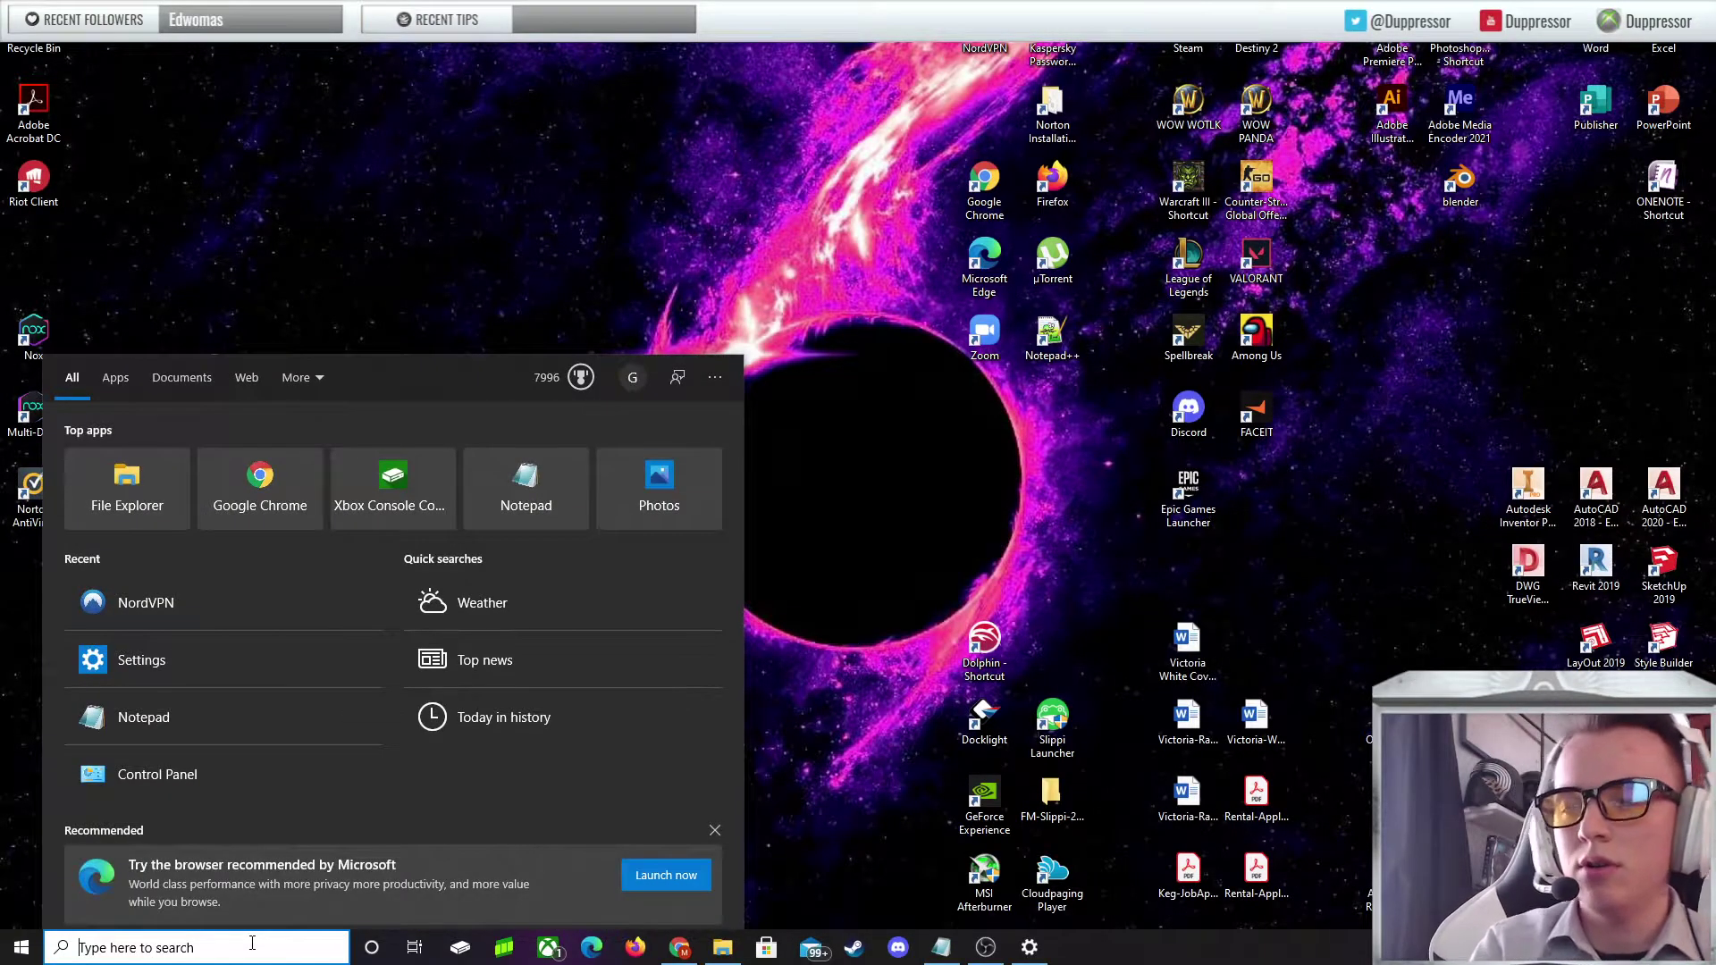
{"action": "type", "text": "nord"}
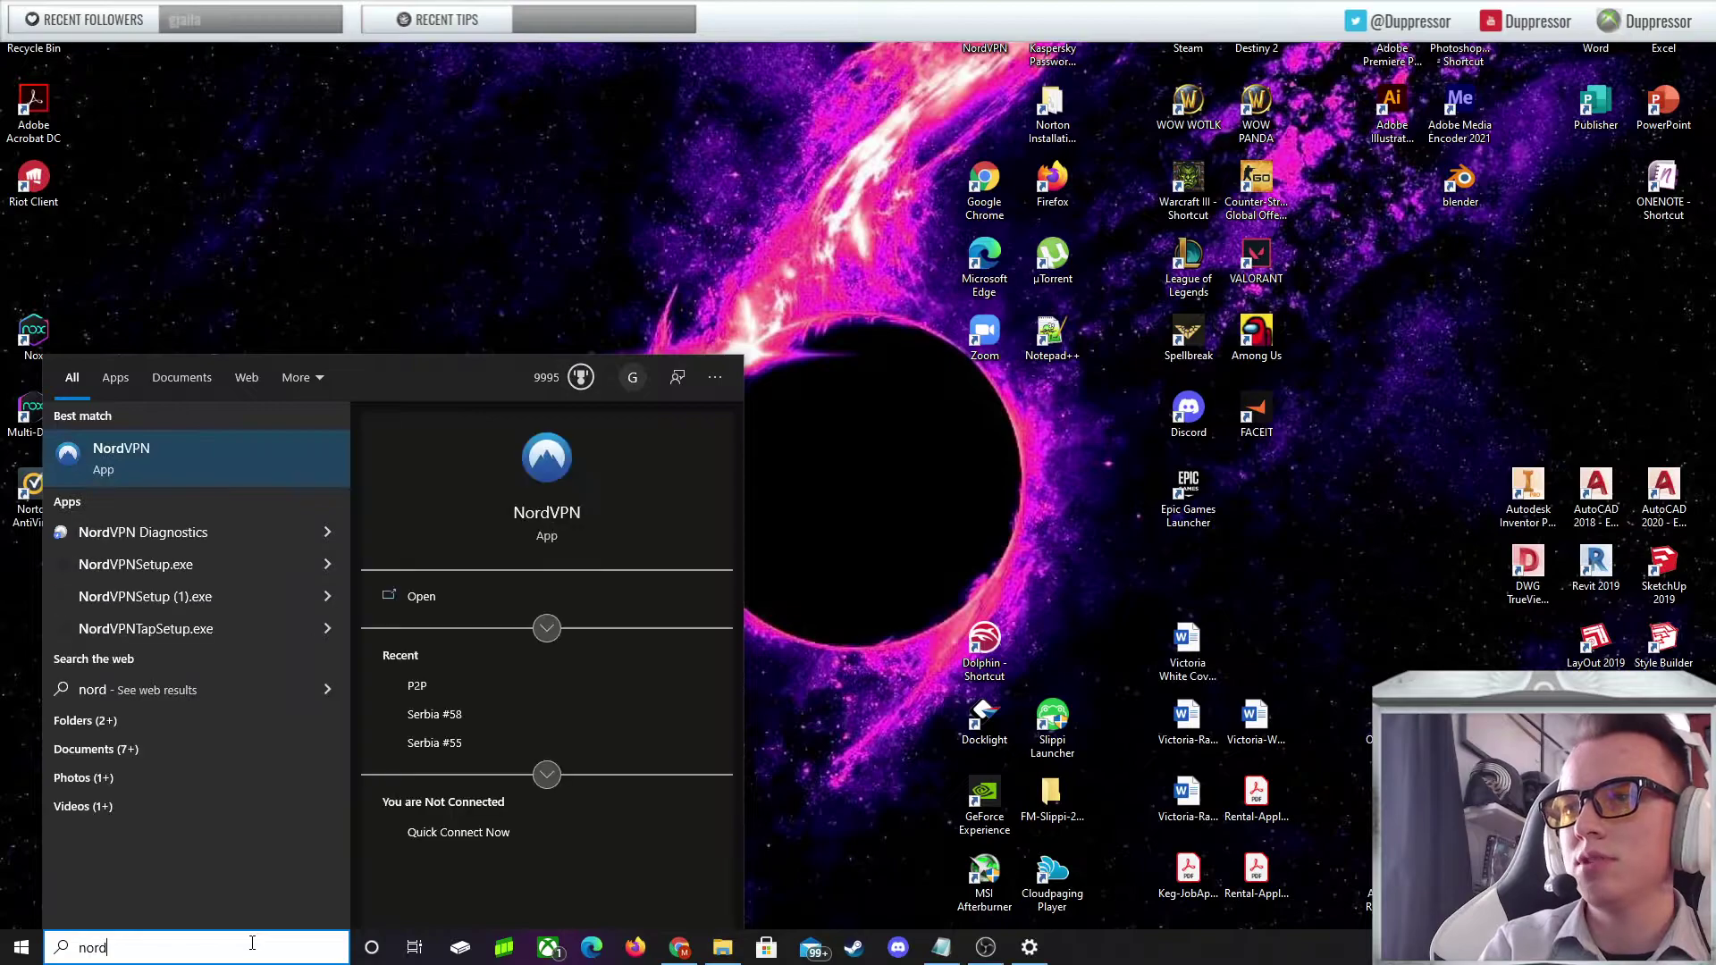
{"action": "left_click", "coordinate": [141, 465]}
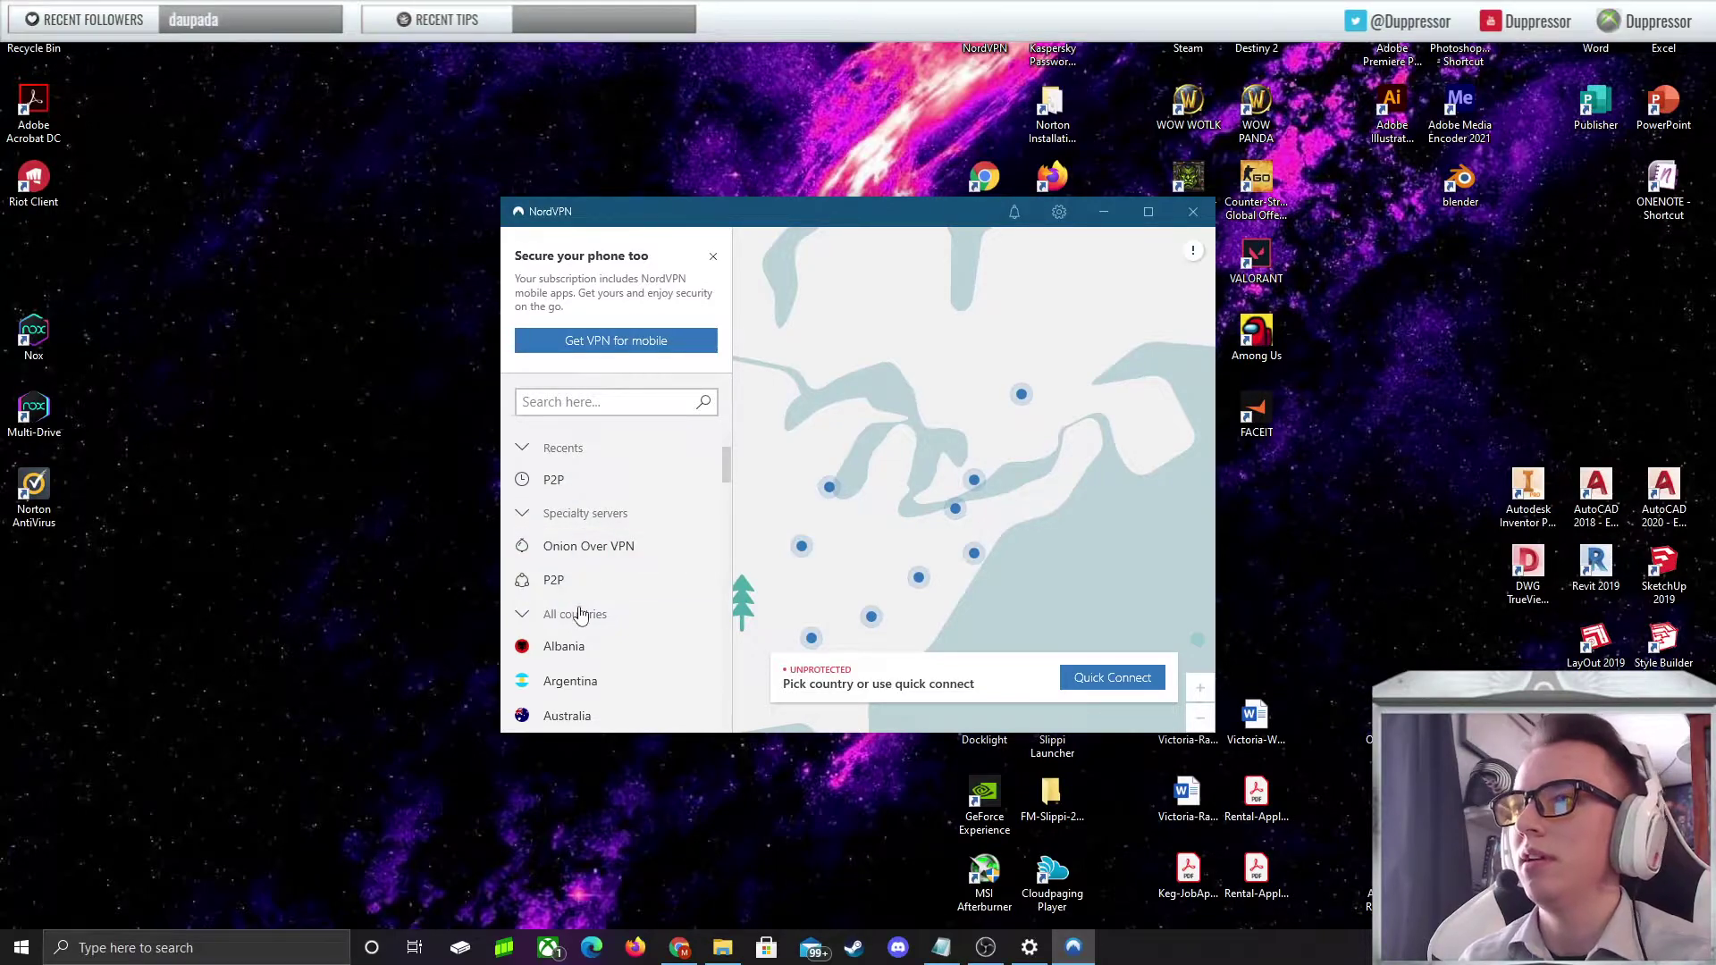
Connect NordVPN to the Canada server #1518 and minimize its window
{"action": "left_click", "coordinate": [590, 410]}
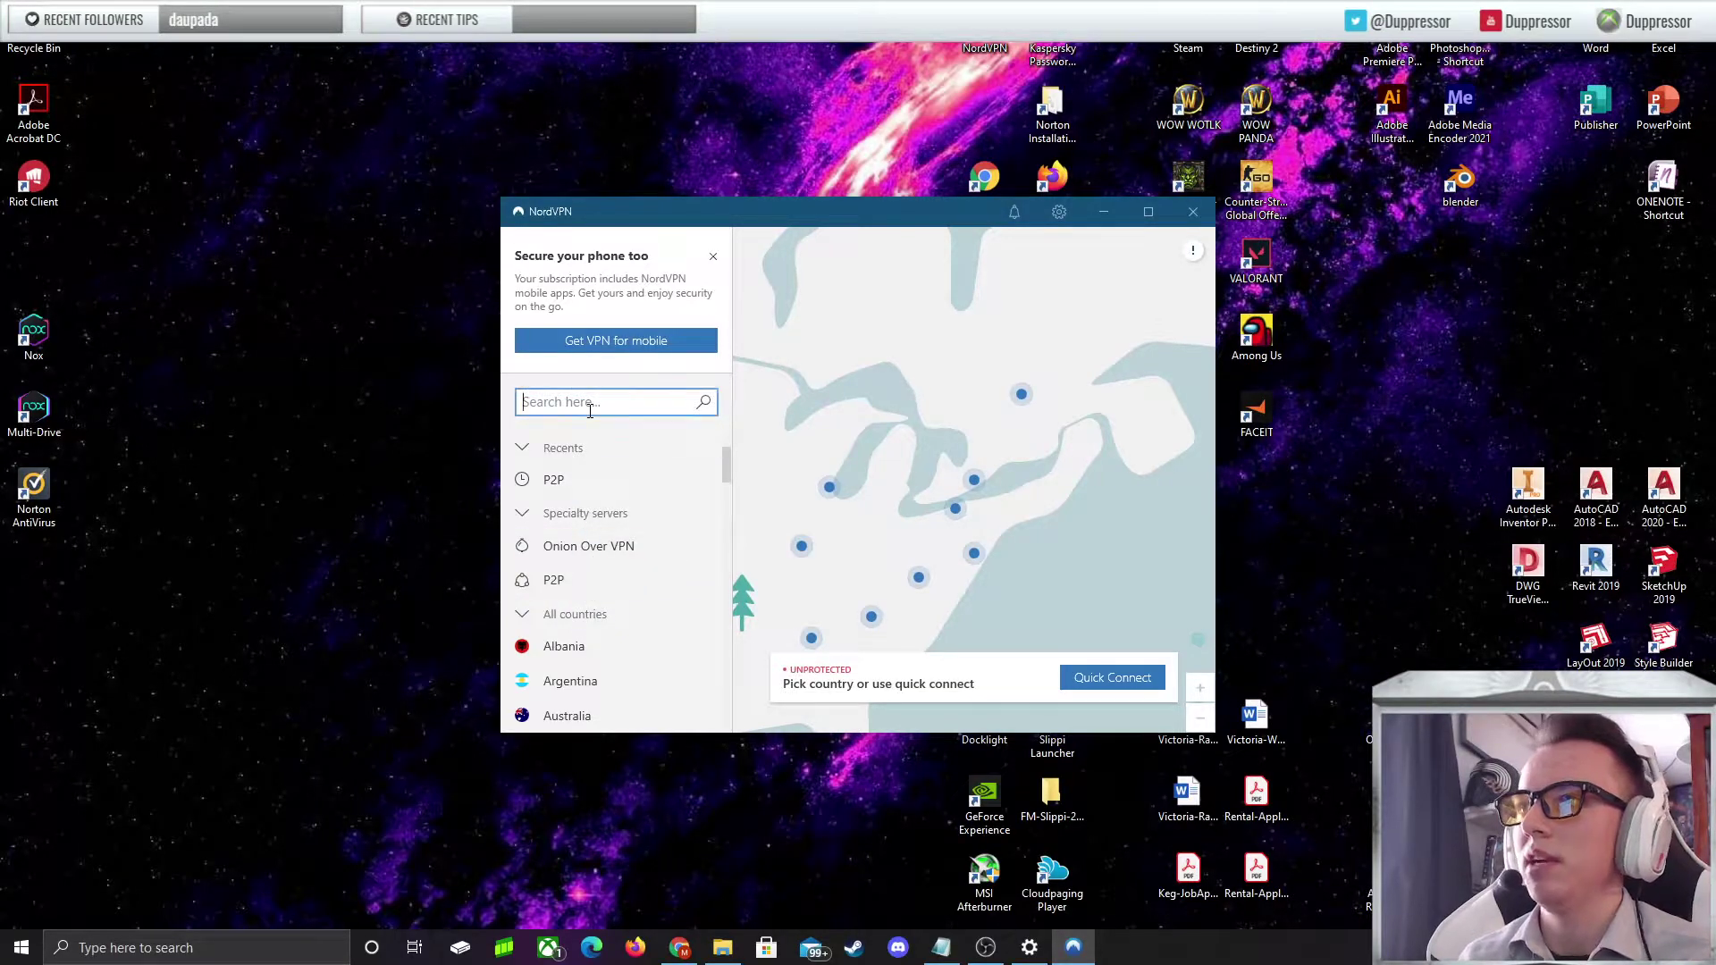
{"action": "type", "text": "canada"}
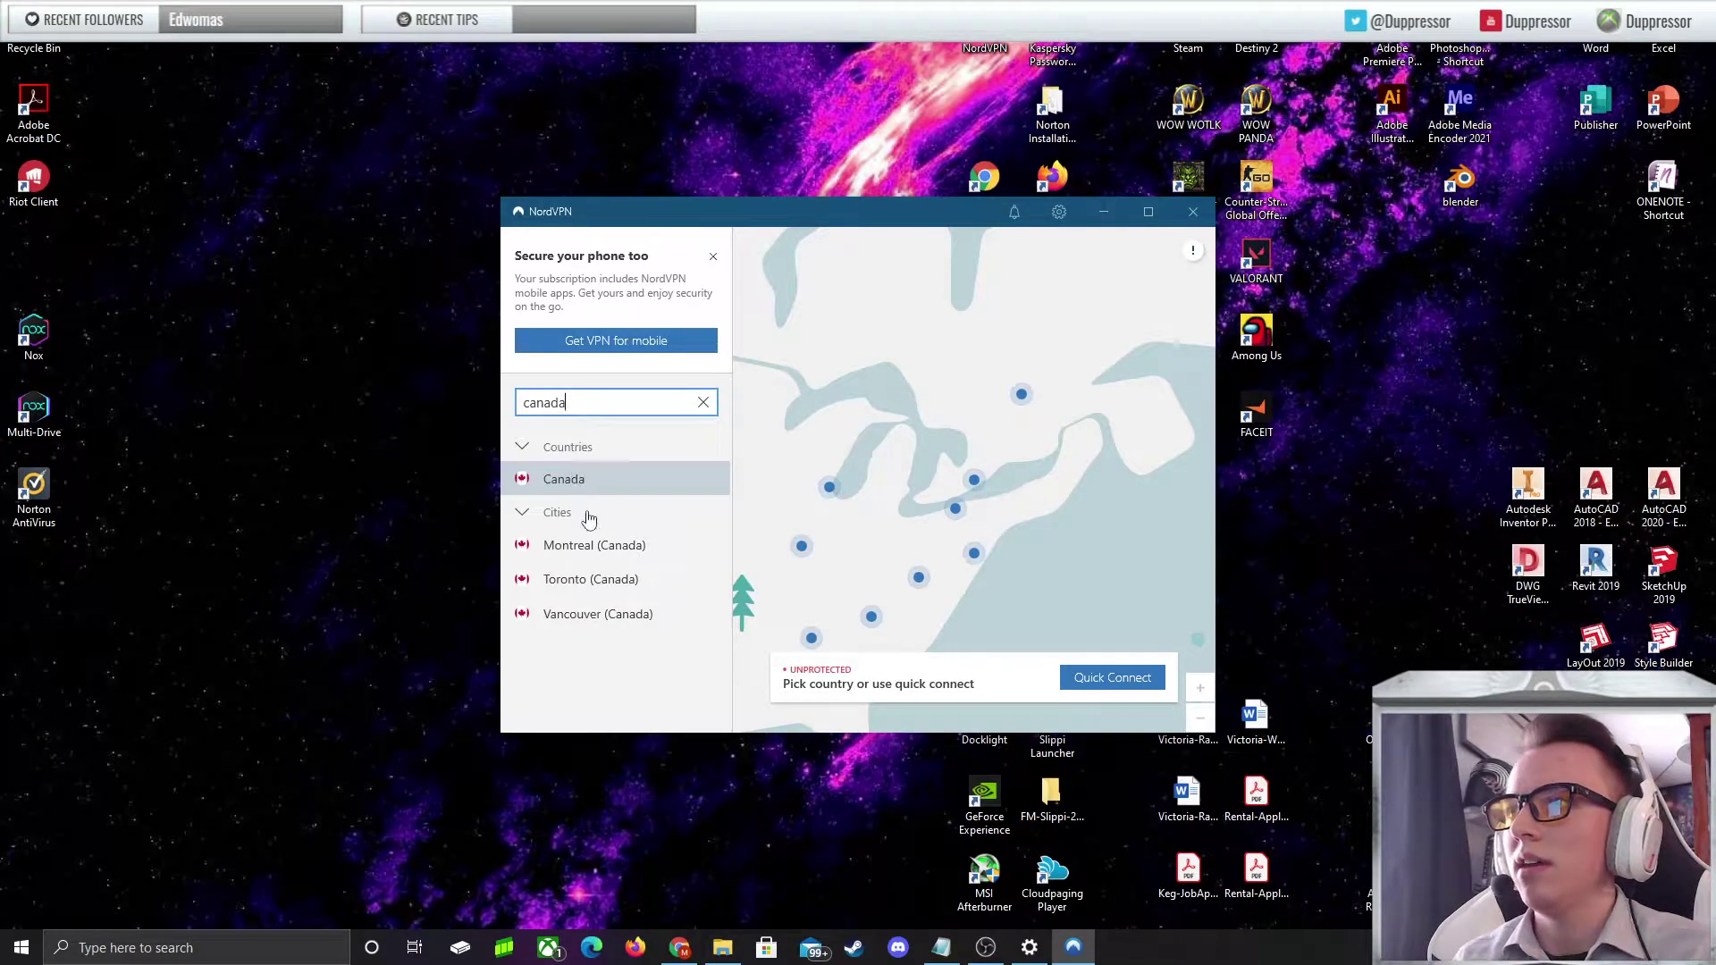
{"action": "key", "text": "Return"}
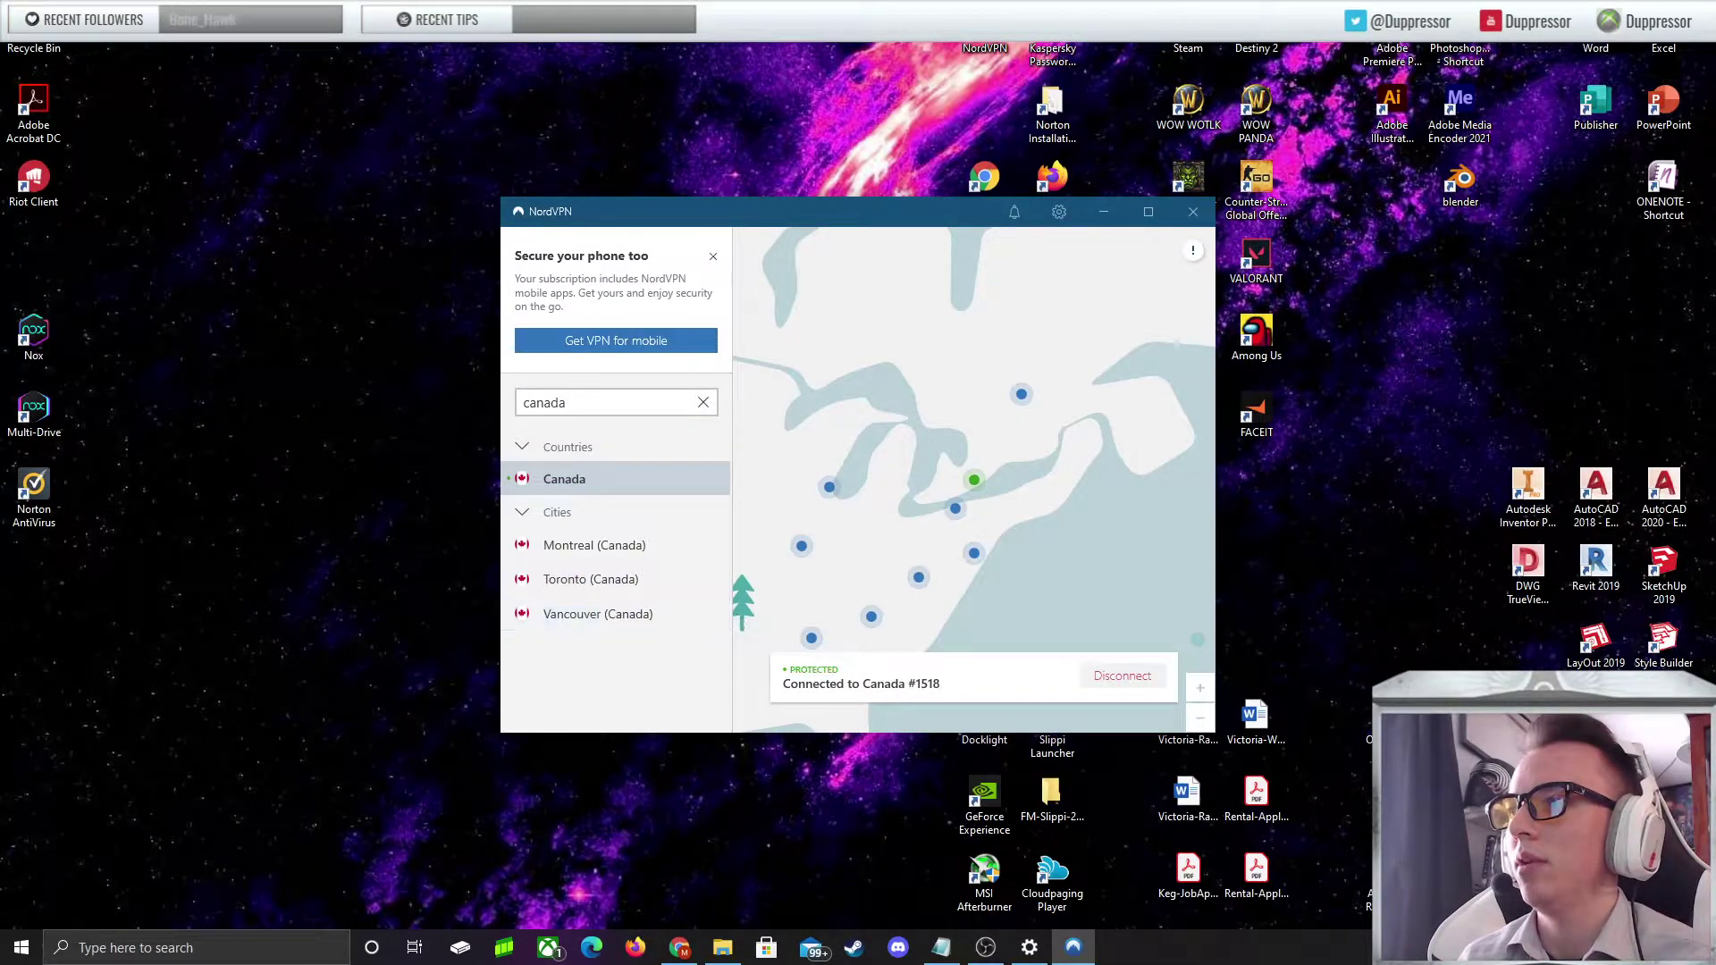
{"action": "left_click", "coordinate": [1104, 215]}
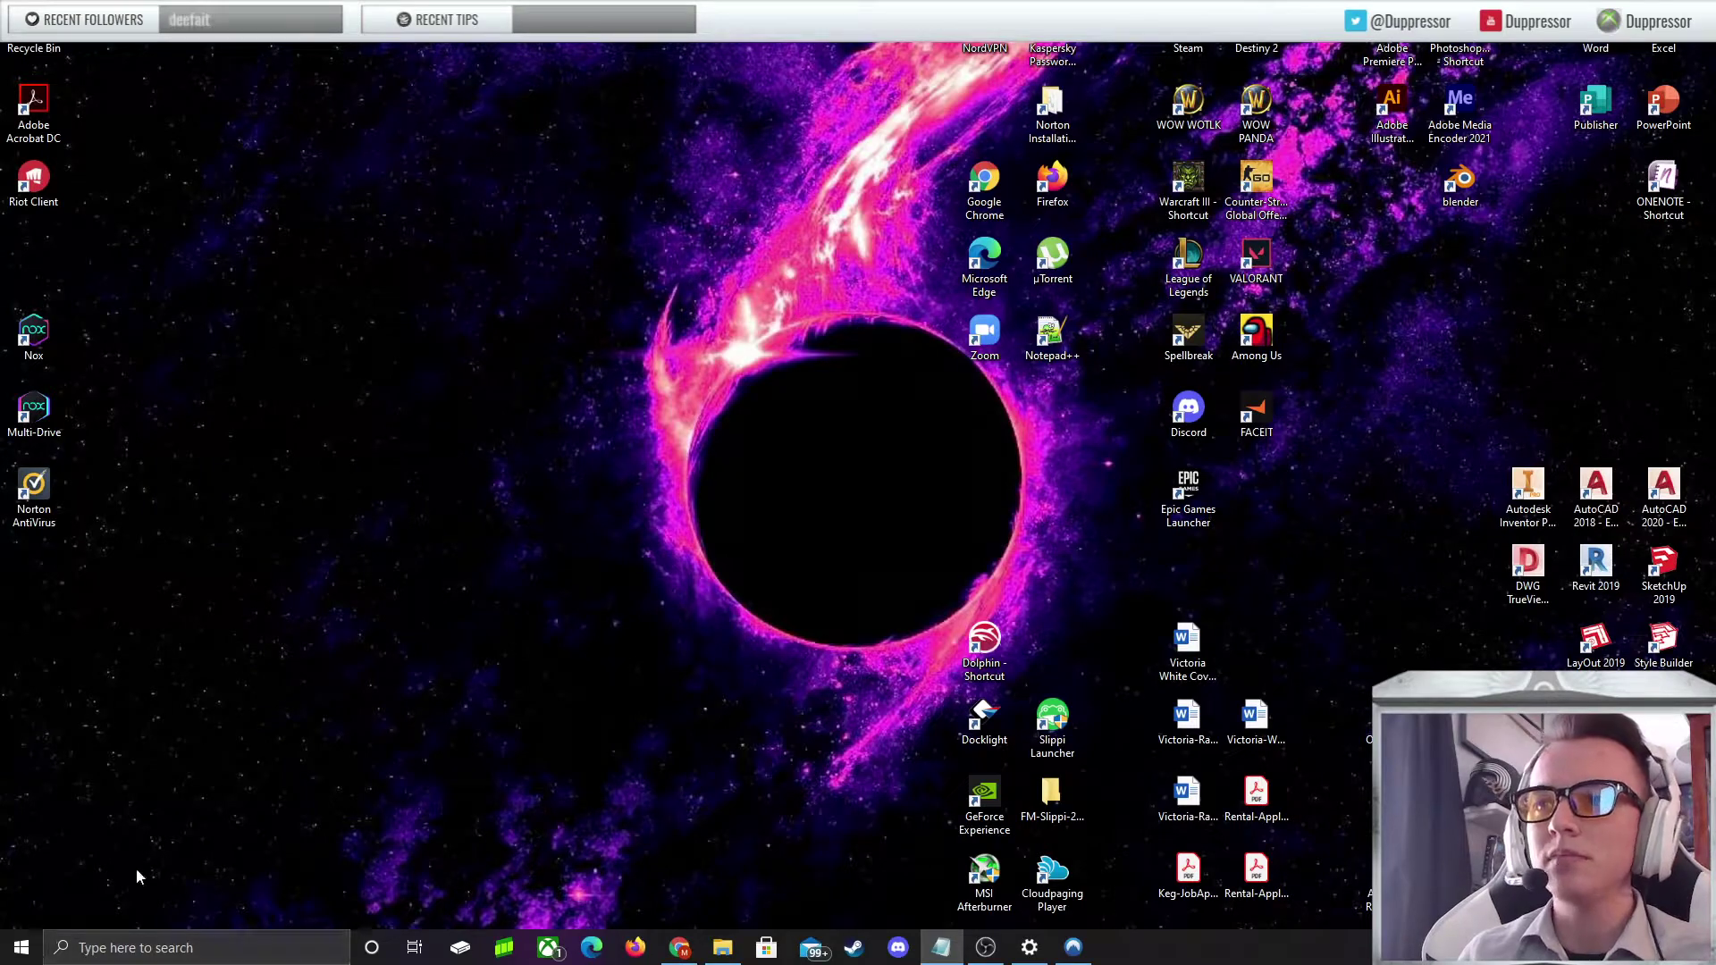
Open the Settings app and go to the Network Status and Ethernet pages
{"action": "left_click", "coordinate": [199, 949]}
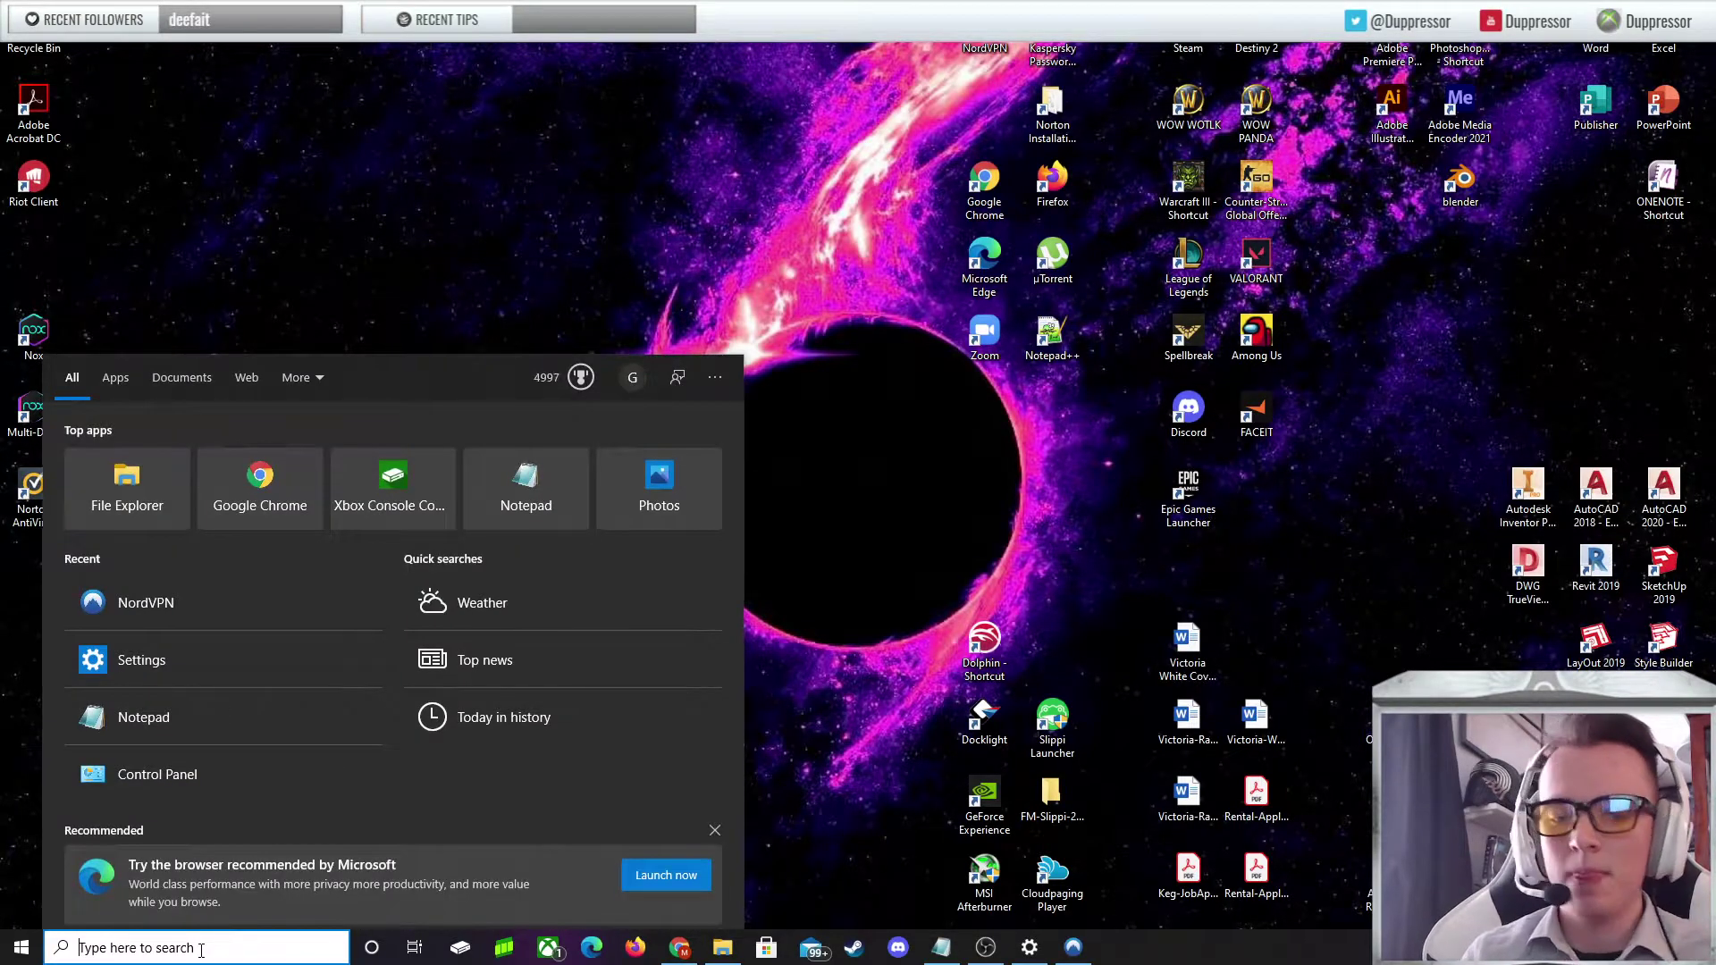
{"action": "type", "text": "settings"}
{"action": "key", "text": "Return"}
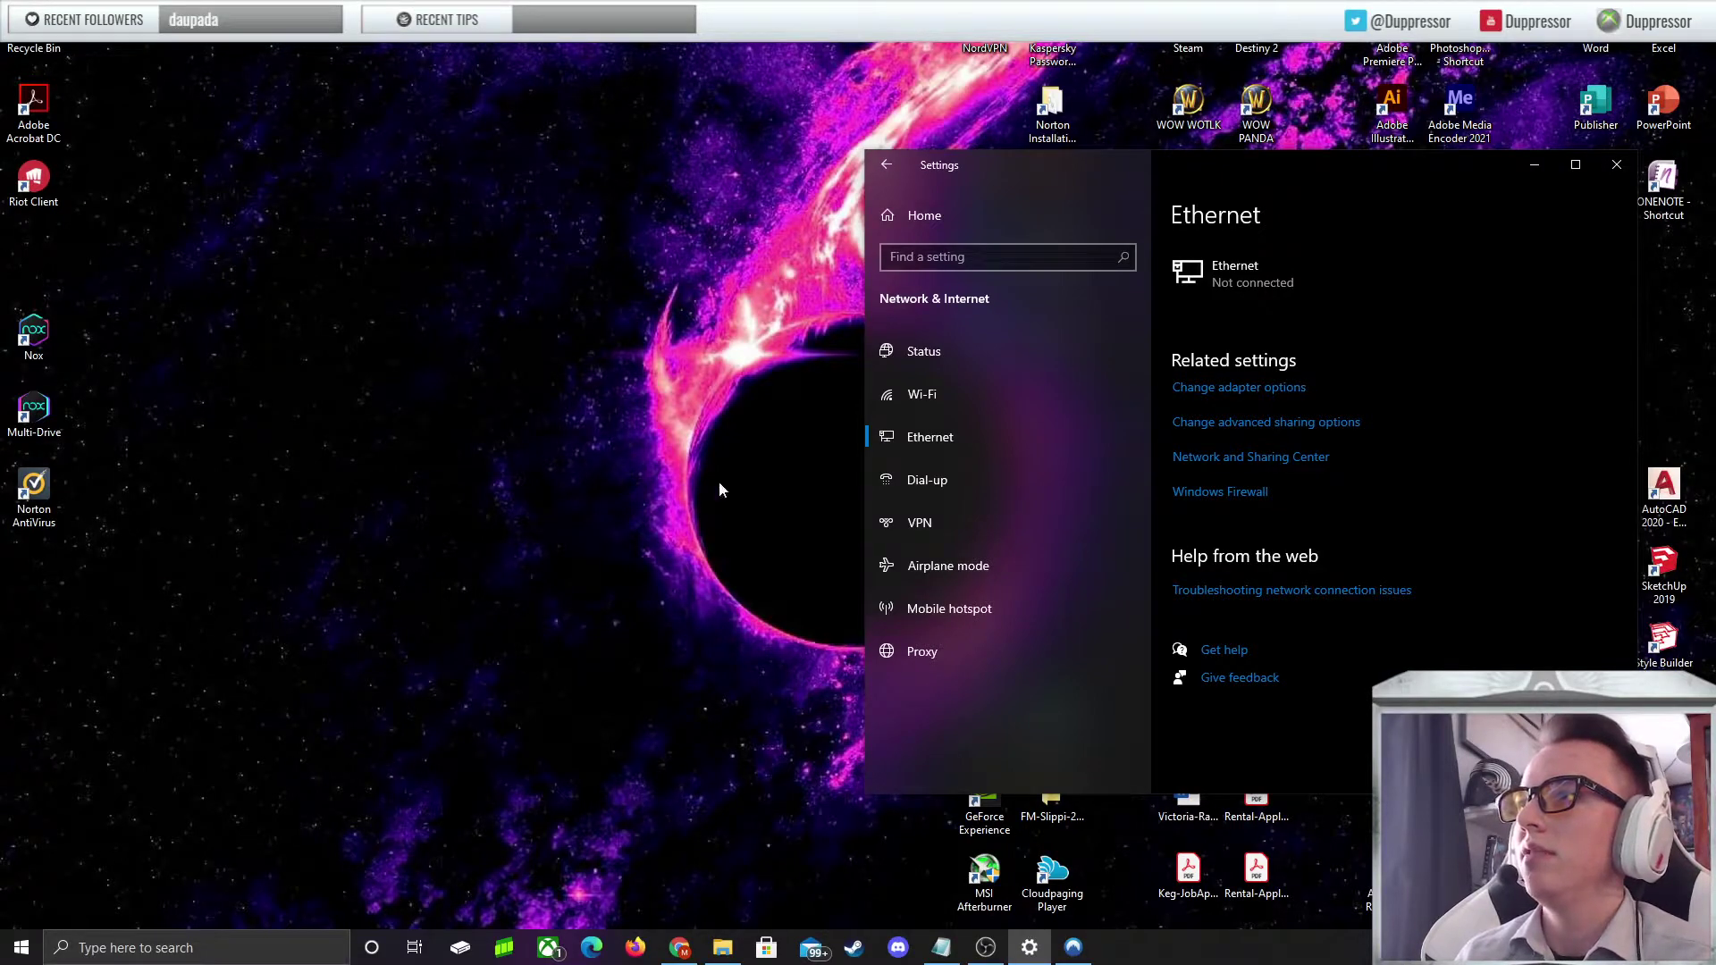
{"action": "left_click", "coordinate": [932, 353]}
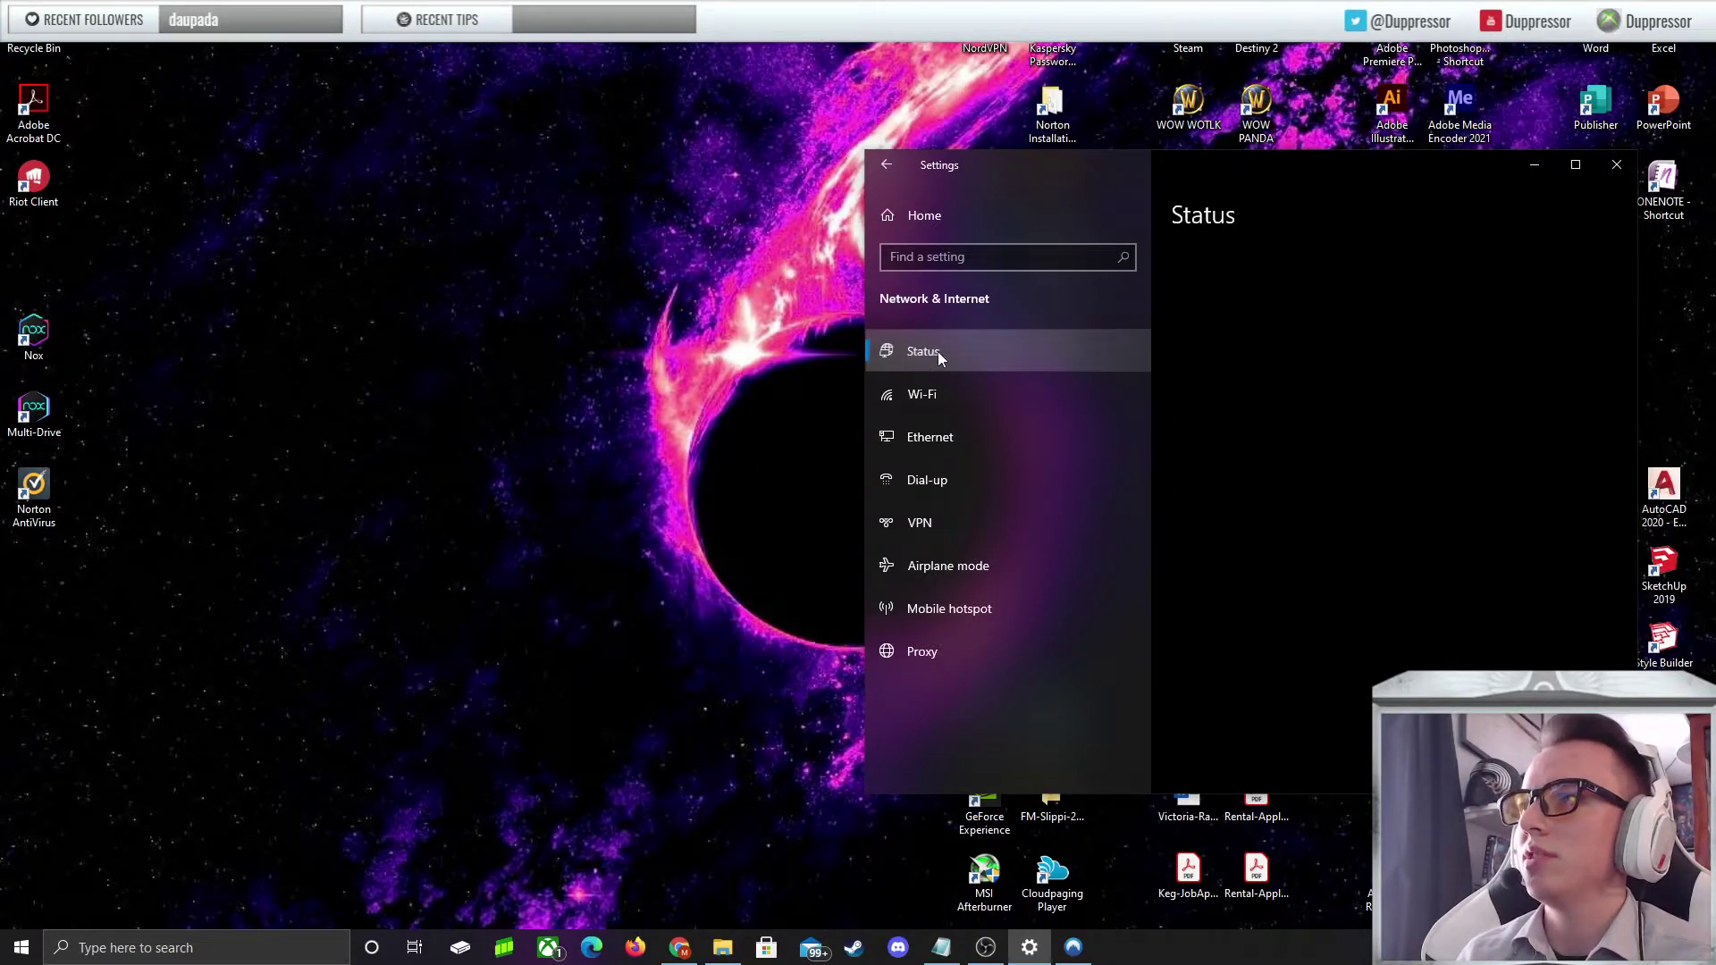
{"action": "left_click", "coordinate": [939, 451]}
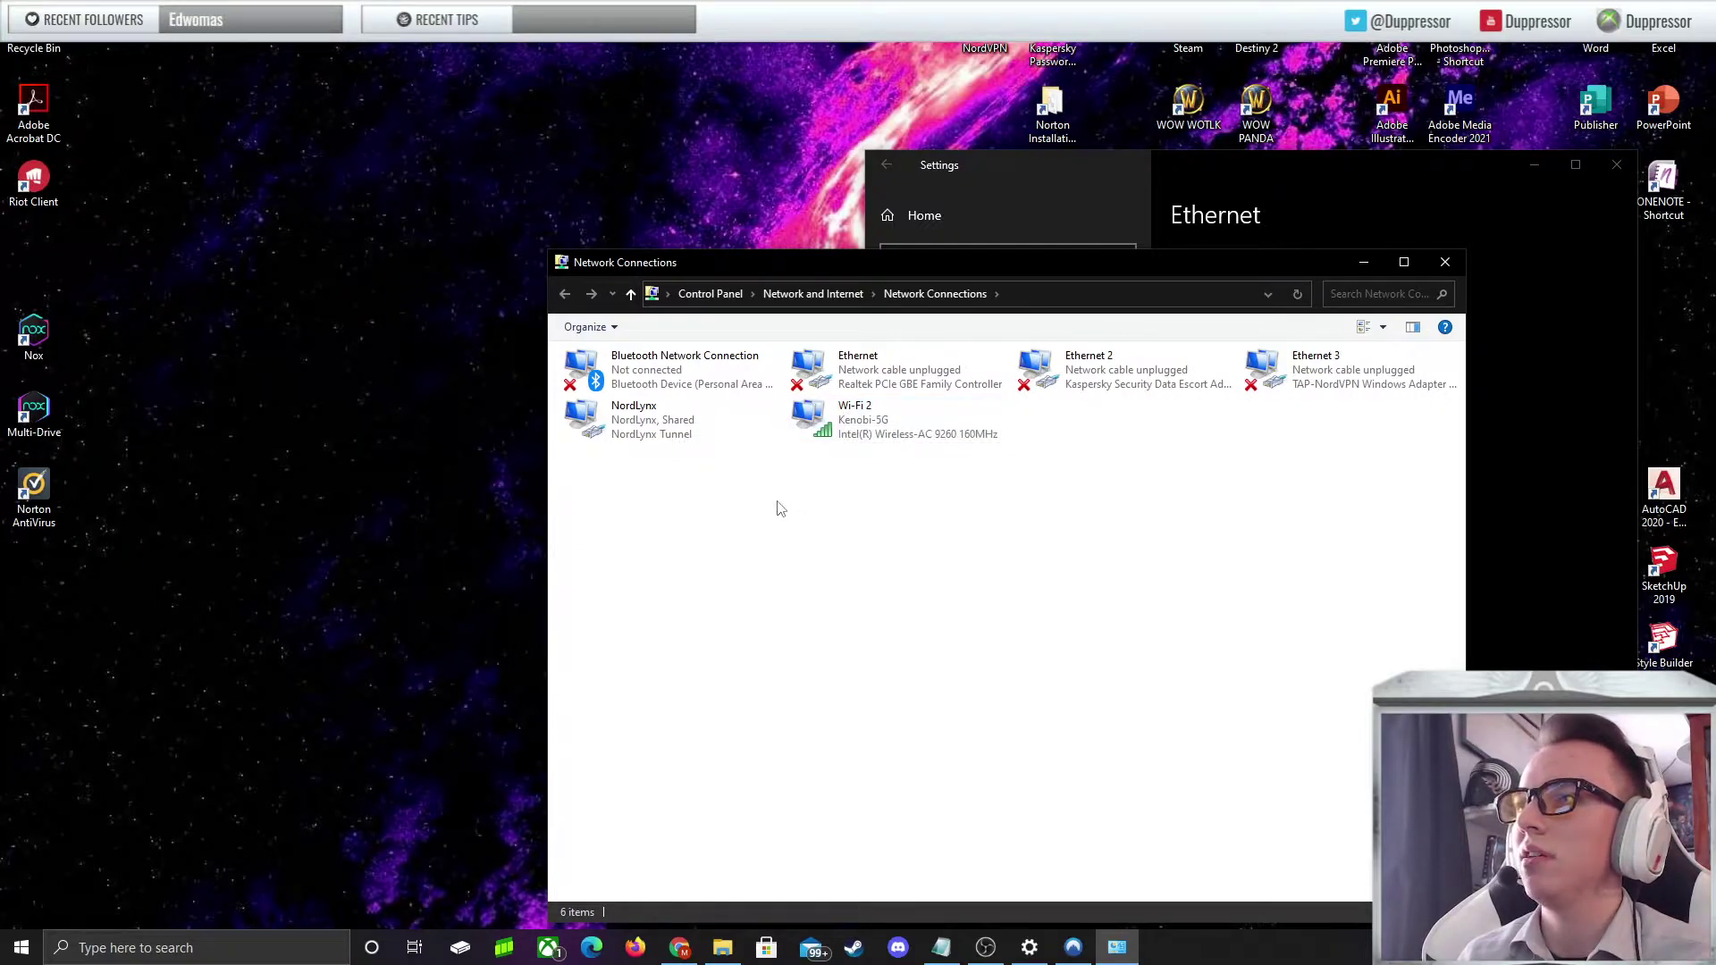
Allow NordLynx internet sharing over the Ethernet home networking connection, then close Network Connections
{"action": "right_click", "coordinate": [691, 430]}
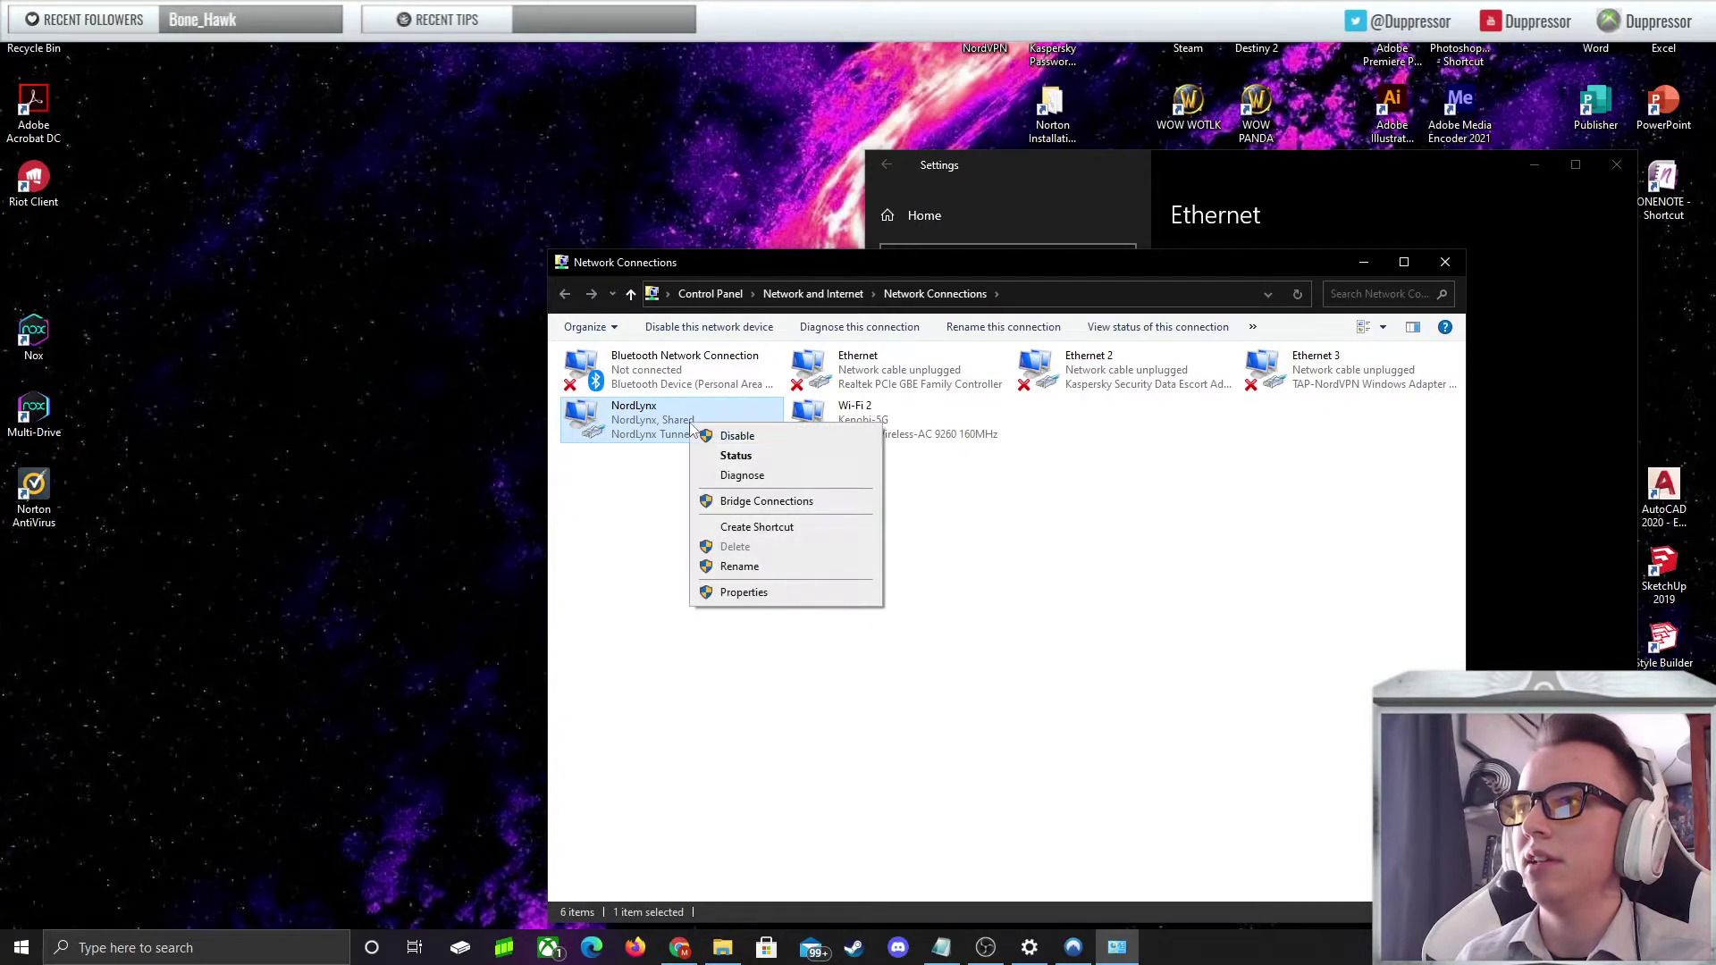
{"action": "left_click", "coordinate": [772, 593]}
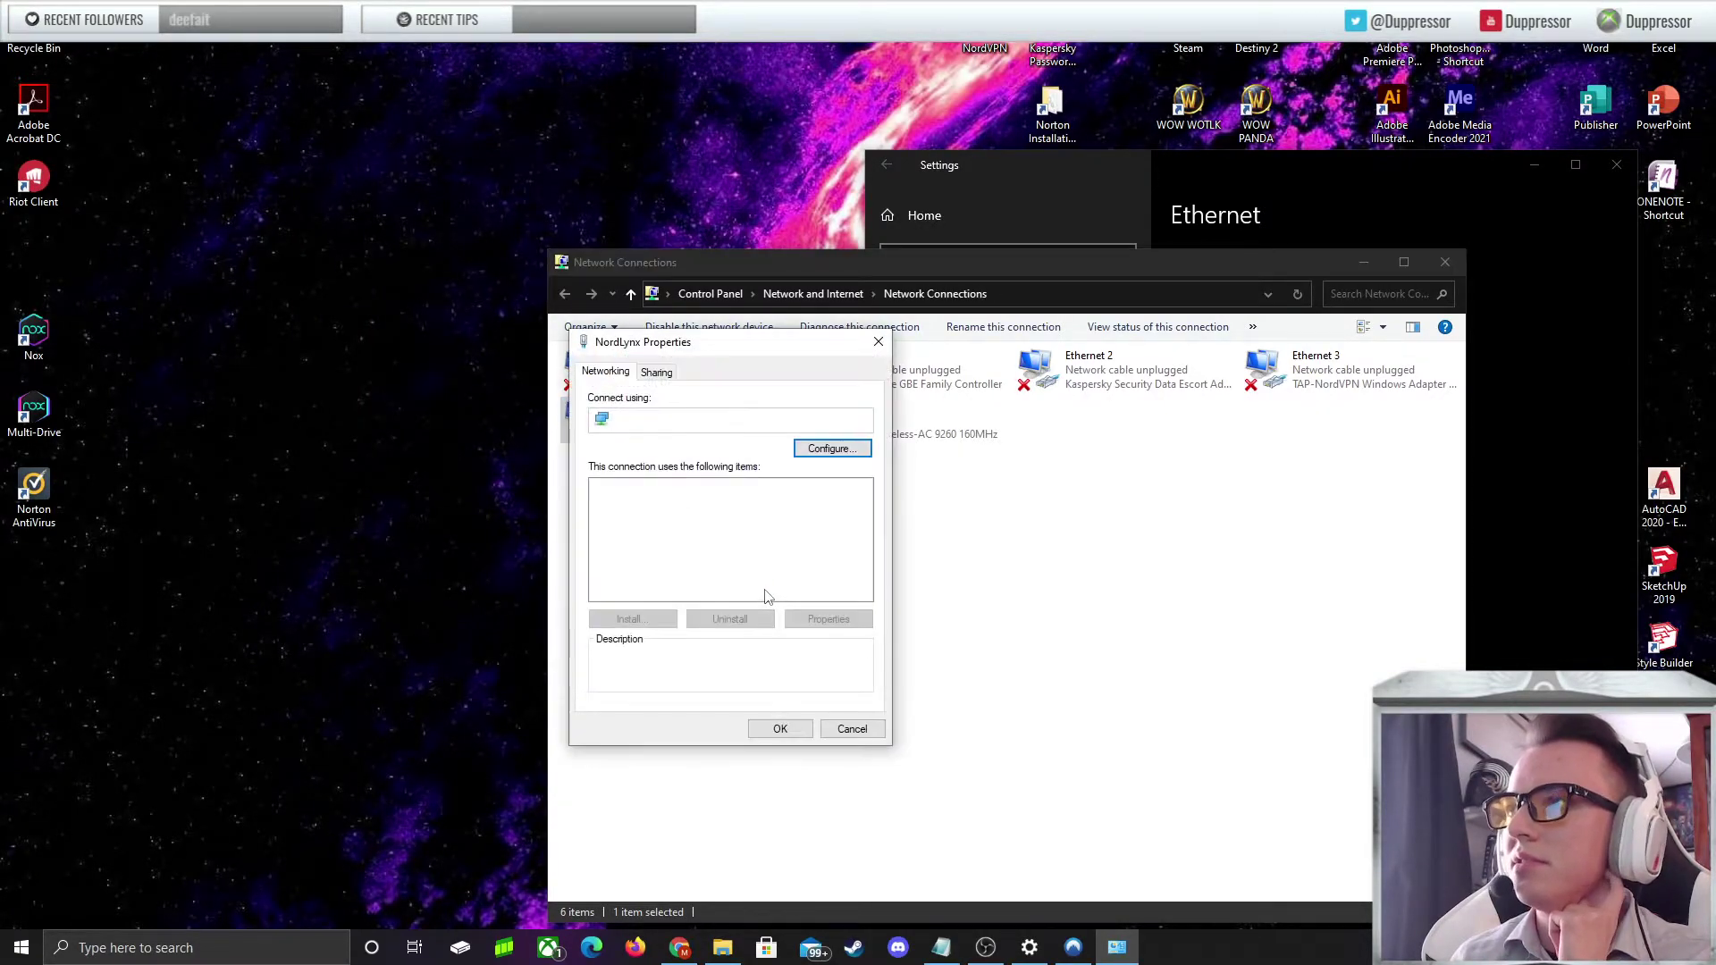
{"action": "left_click", "coordinate": [656, 373]}
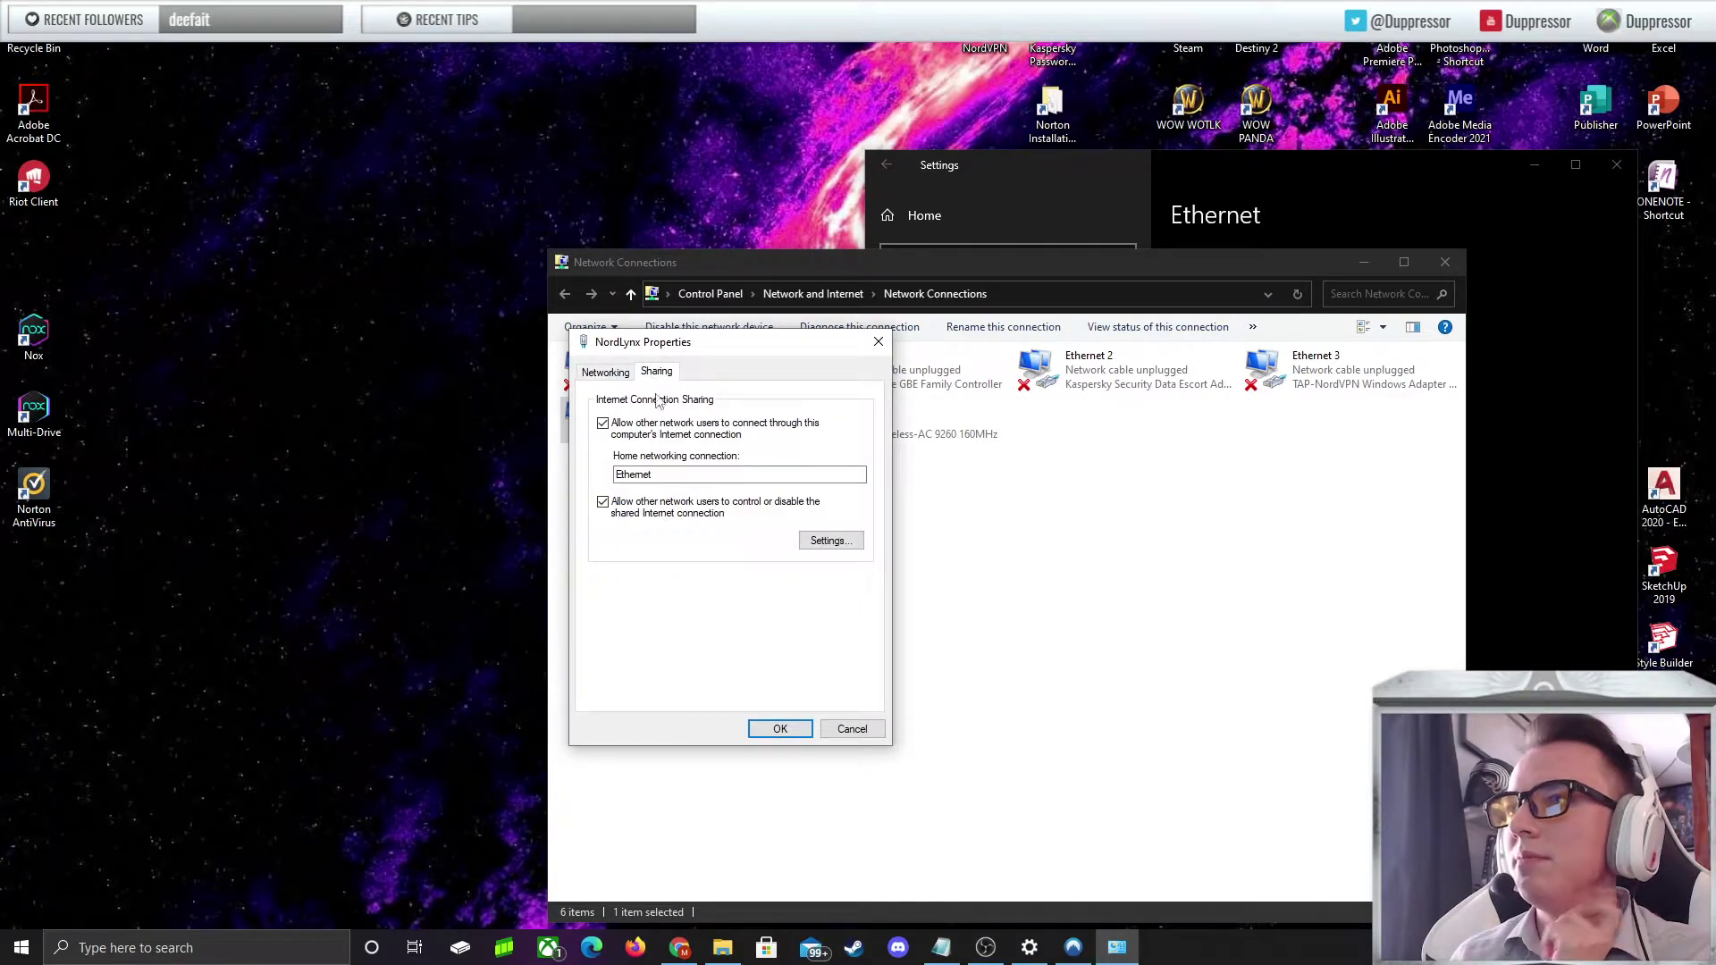
{"action": "left_click", "coordinate": [603, 423]}
{"action": "left_click", "coordinate": [603, 423]}
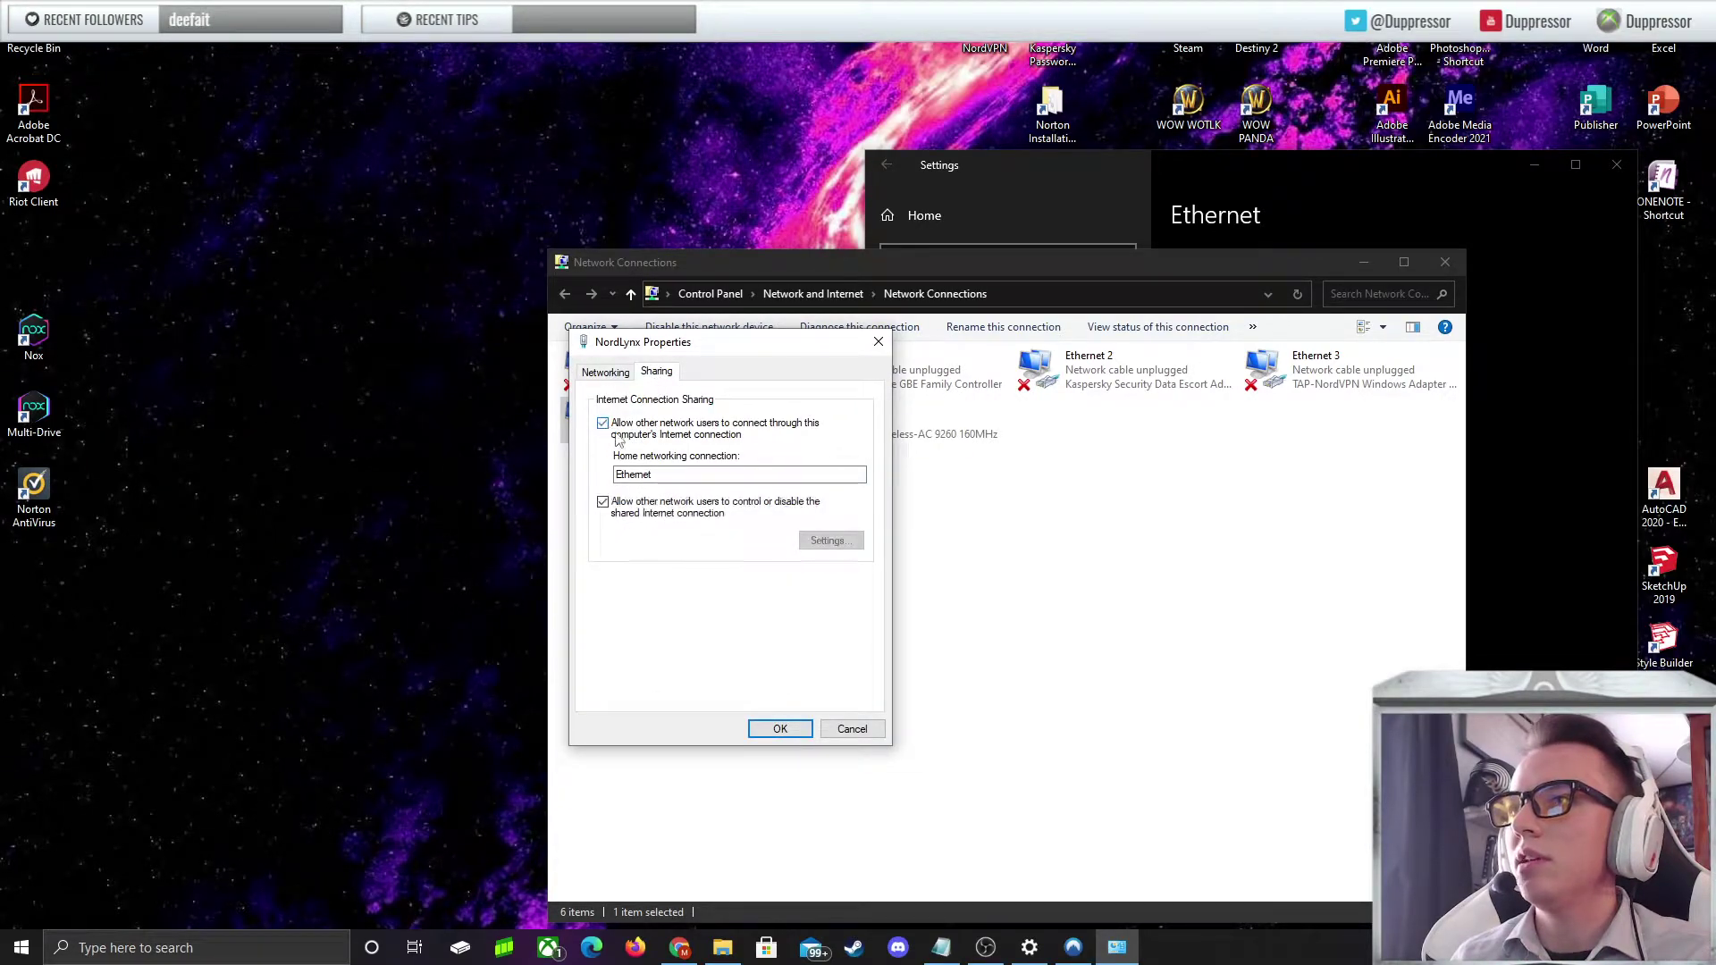
{"action": "left_click", "coordinate": [838, 480]}
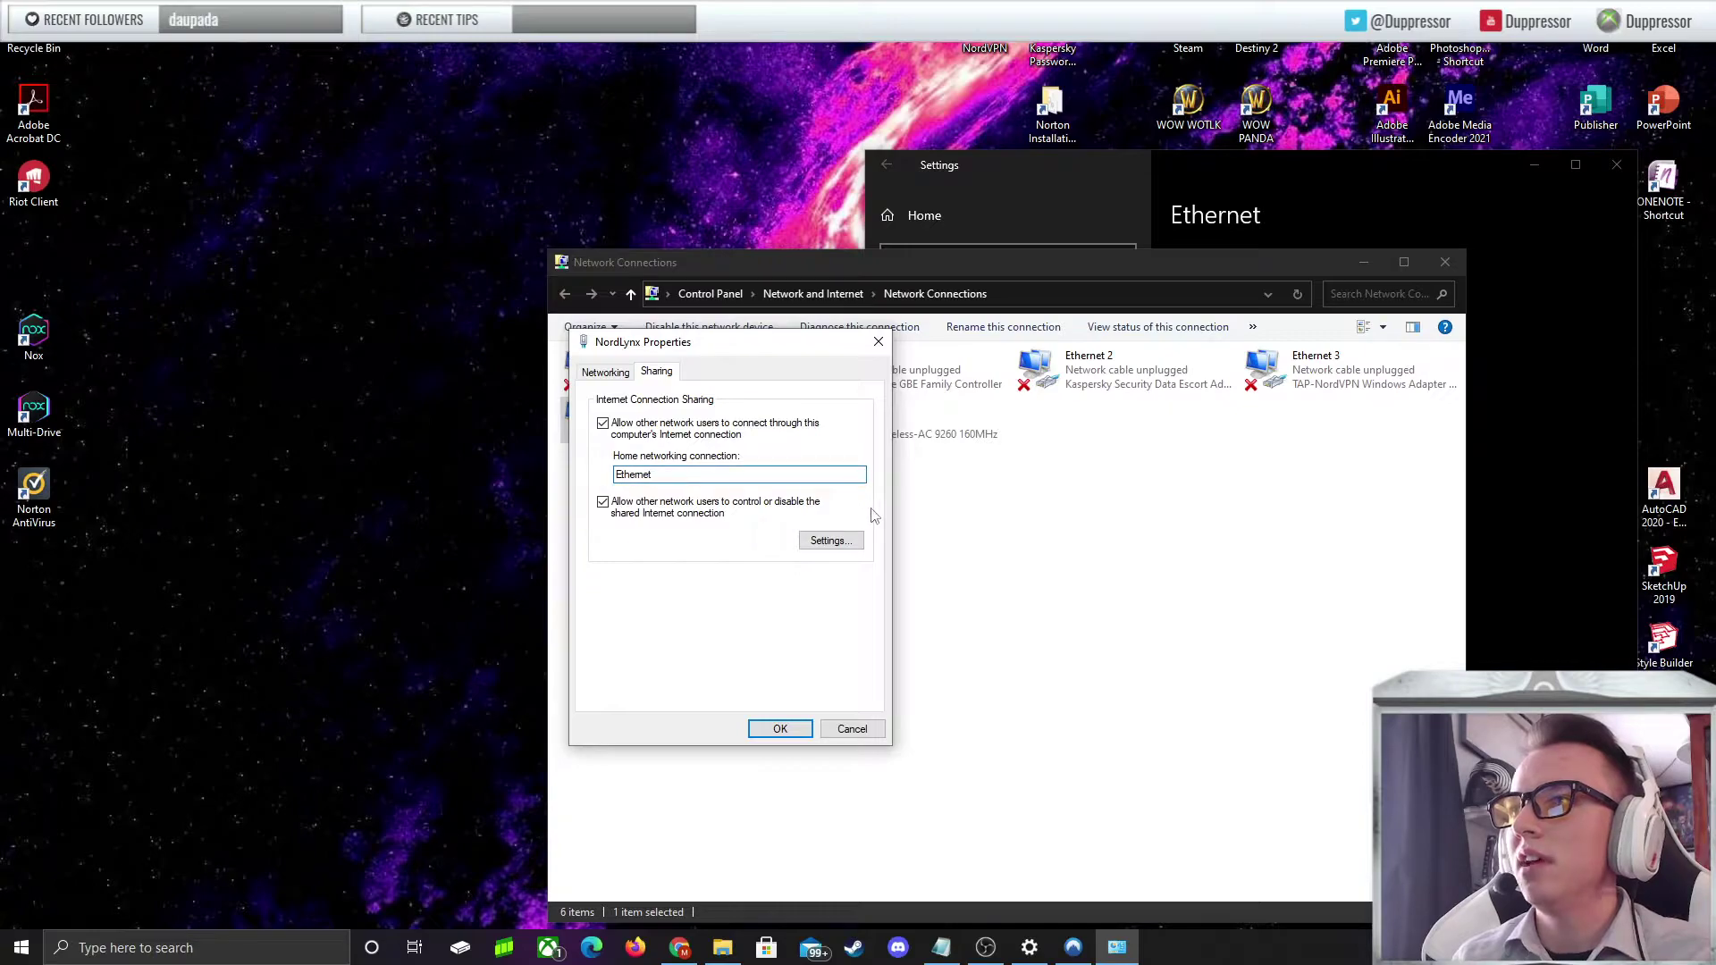
{"action": "left_click_drag", "start_coordinate": [747, 348], "coordinate": [741, 451]}
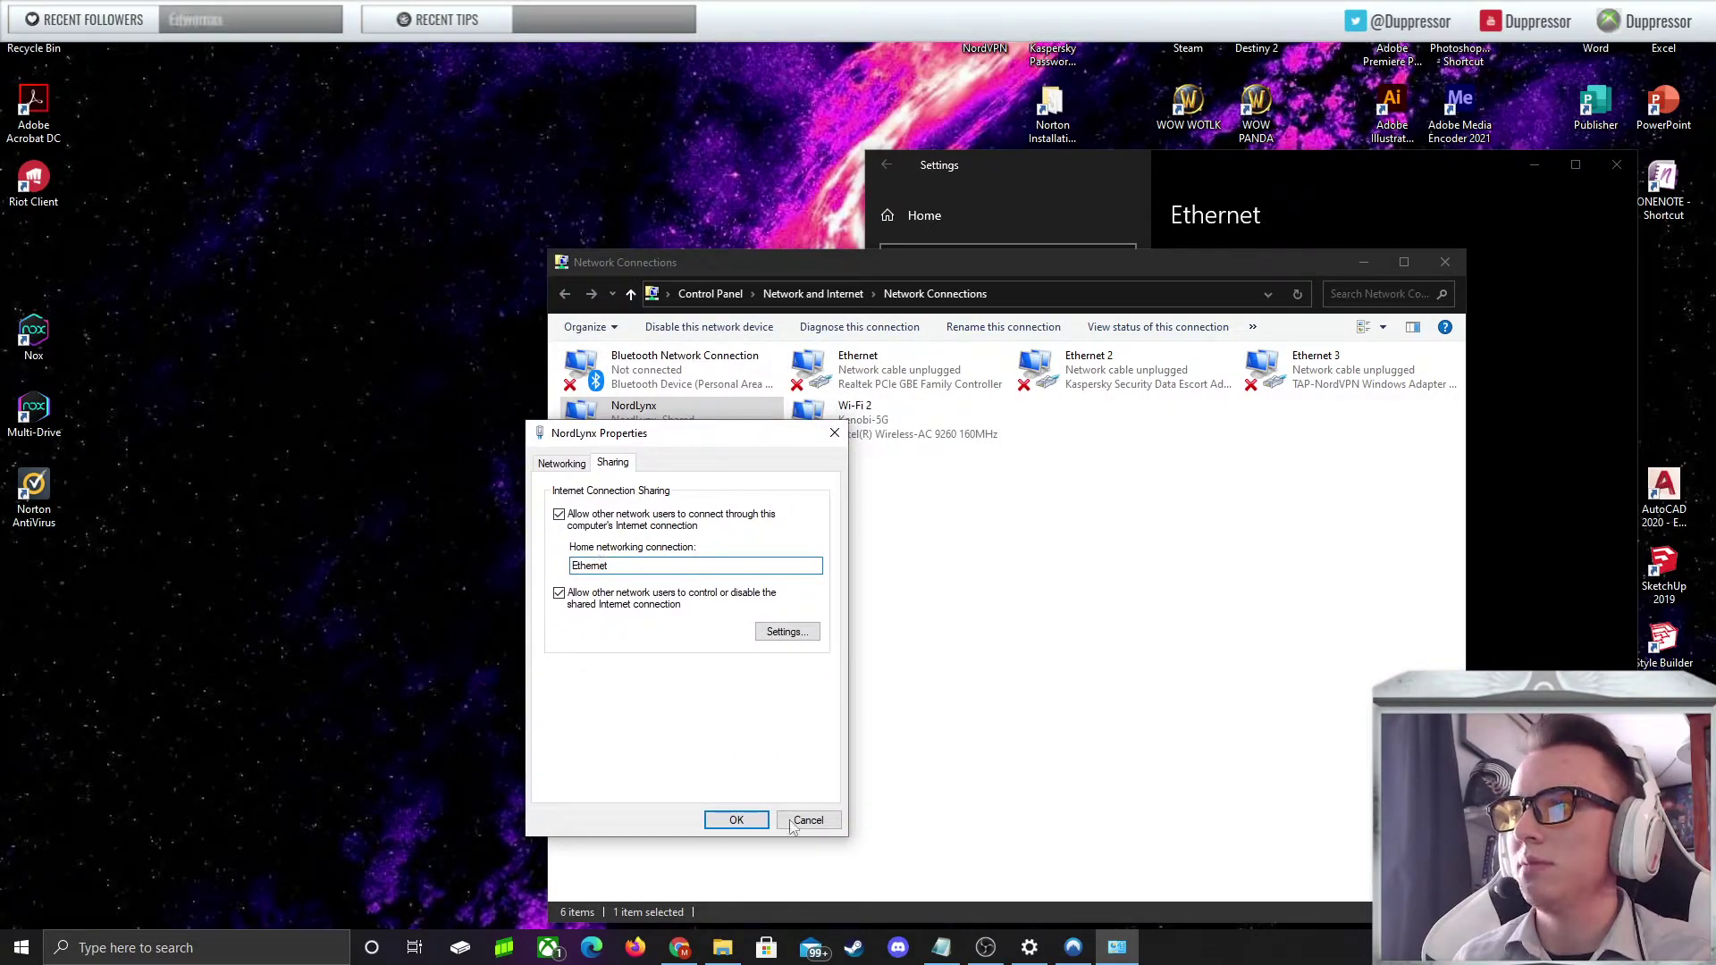
{"action": "left_click", "coordinate": [735, 820]}
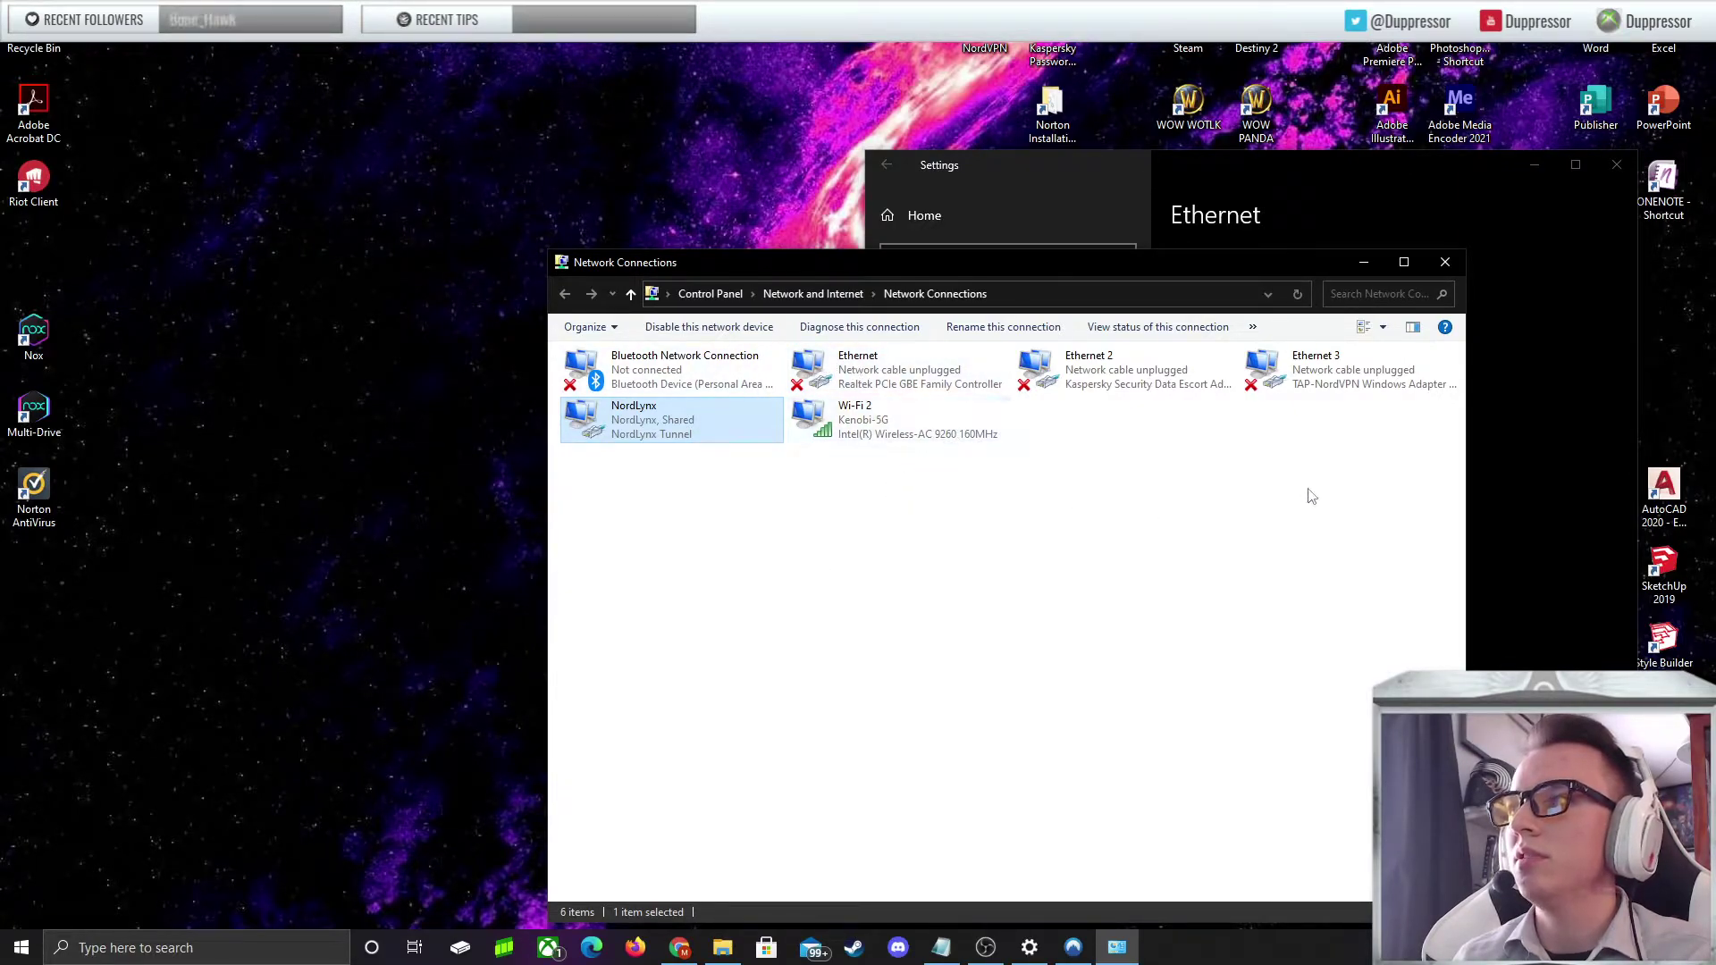
{"action": "left_click", "coordinate": [1445, 262]}
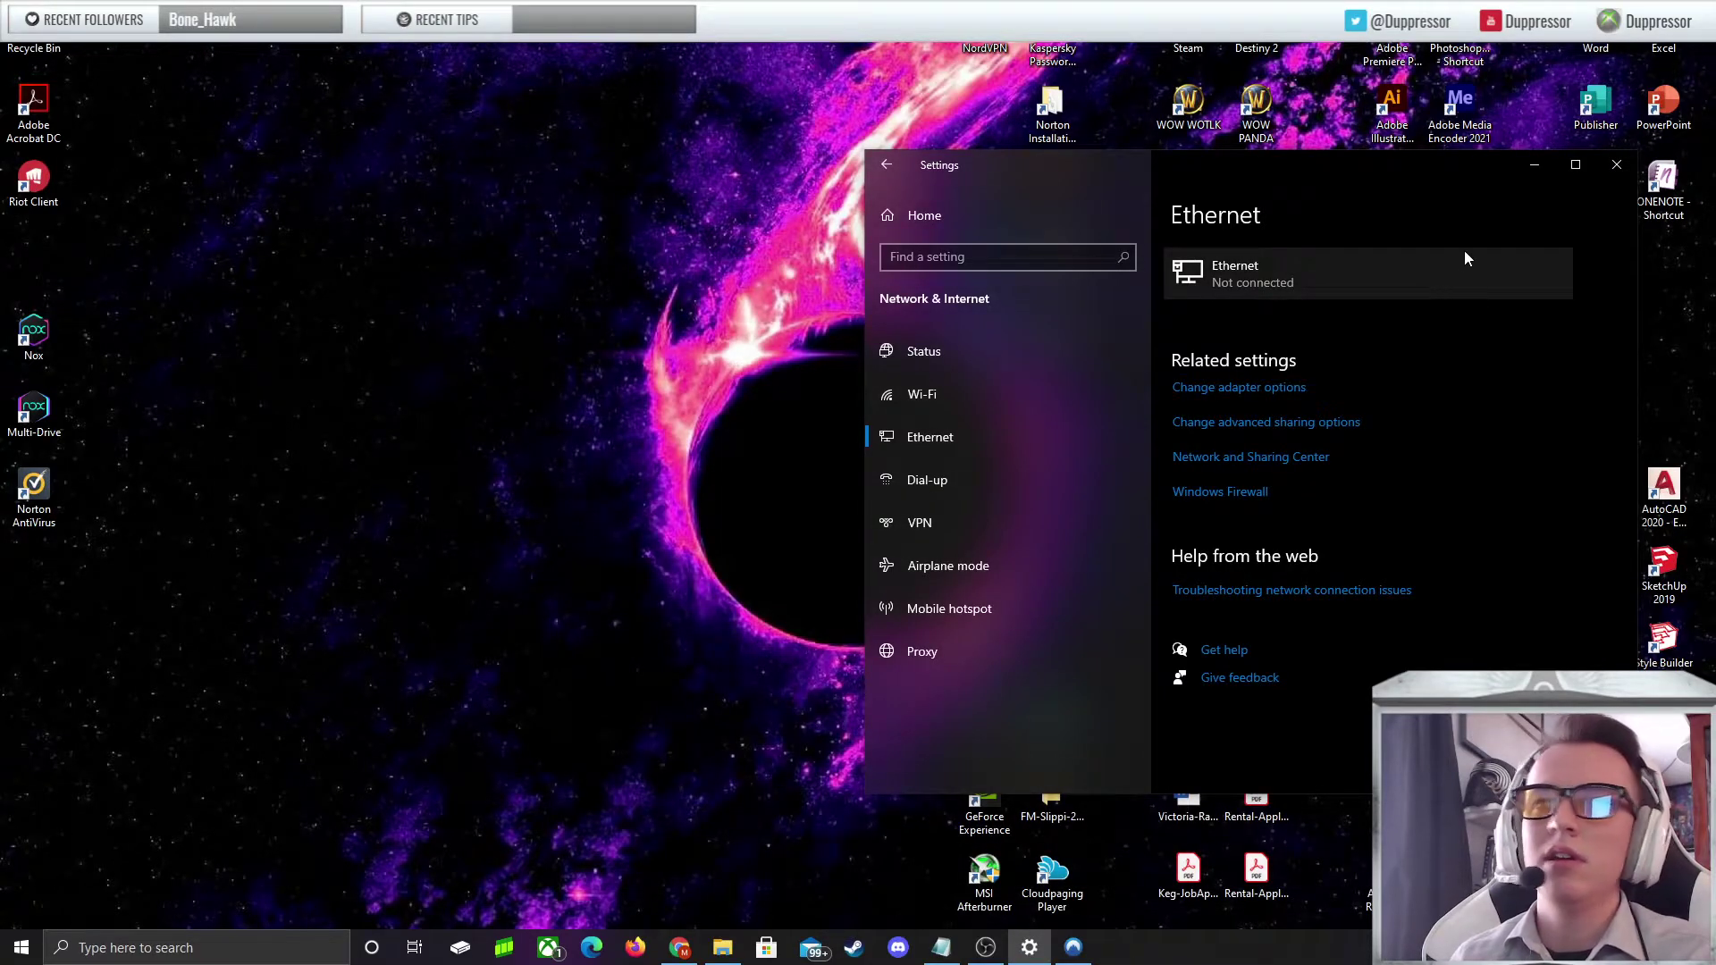
Close the Settings window showing the Ethernet page
{"action": "left_click", "coordinate": [1615, 166]}
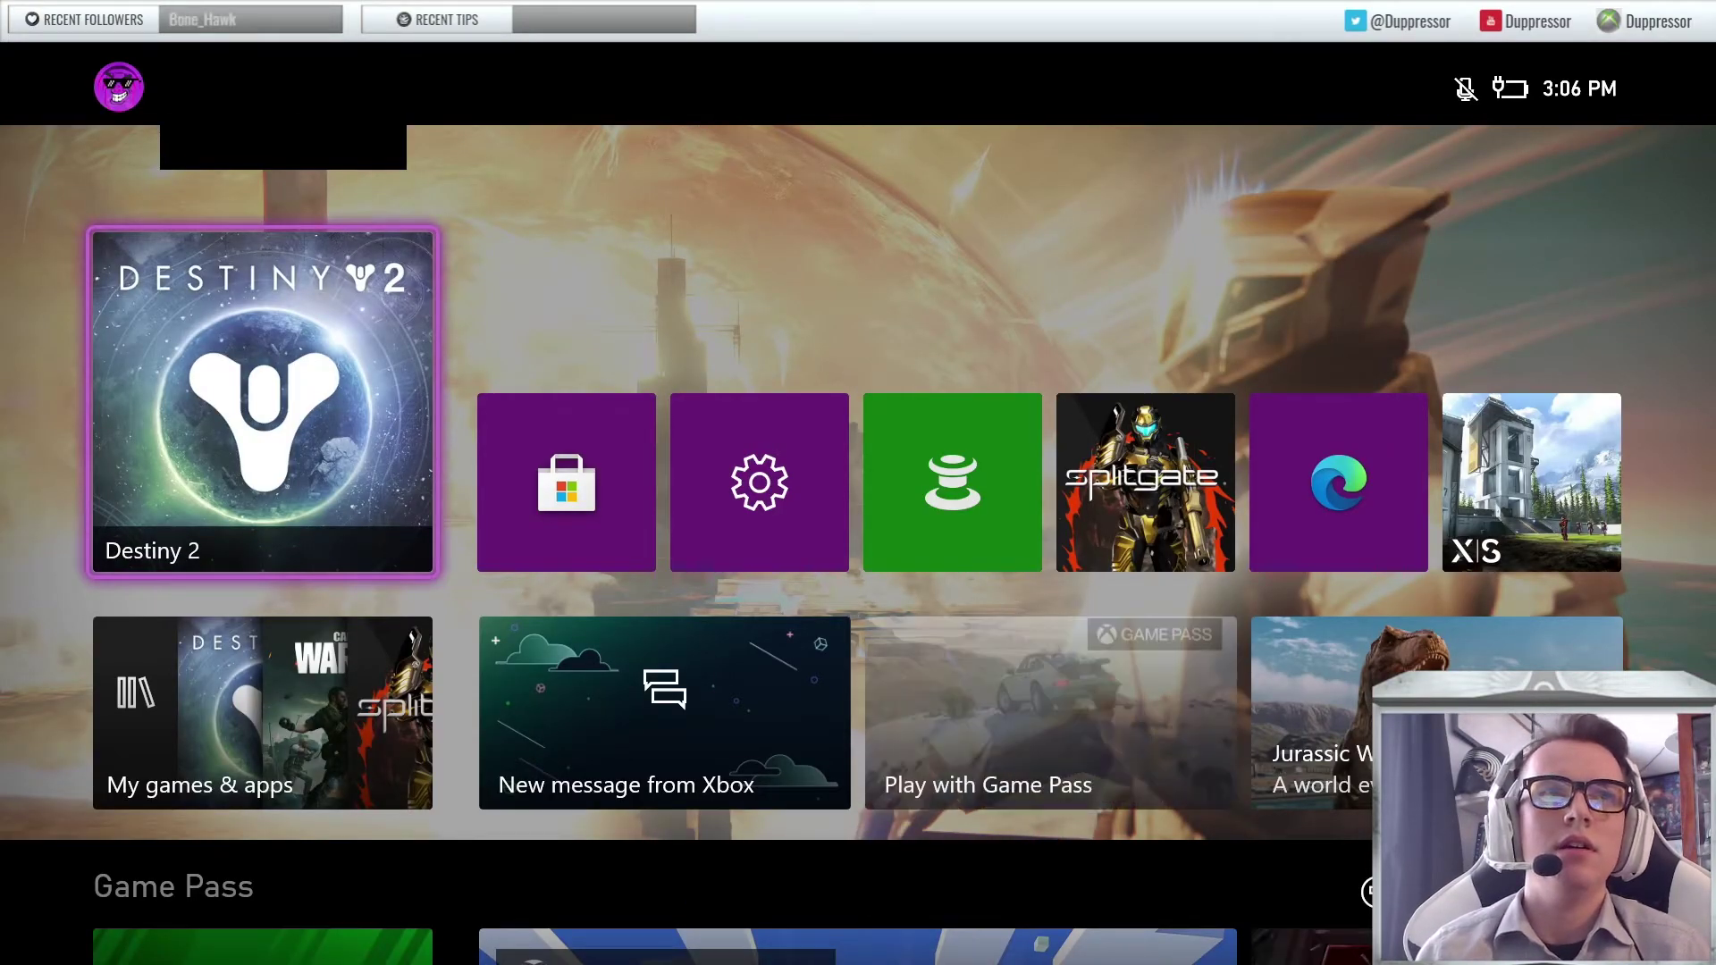
From the Xbox guide, open Profile & system Settings, then General > Network settings
{"action": "key", "text": "super"}
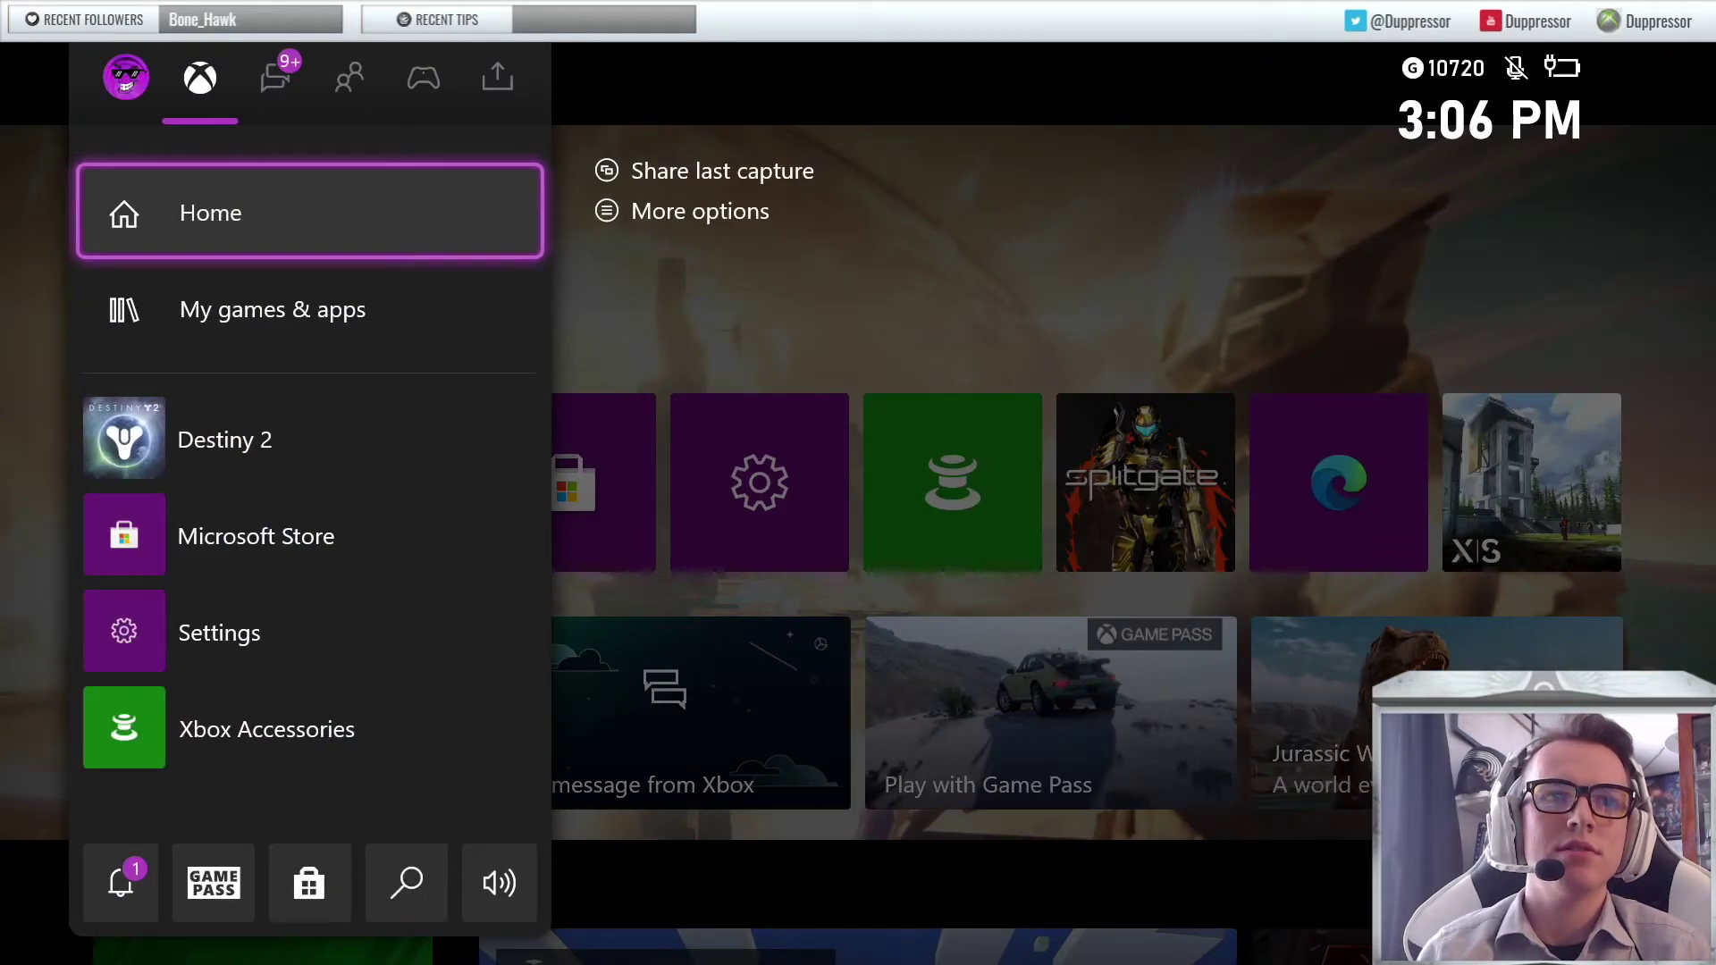
{"action": "key", "text": "Left"}
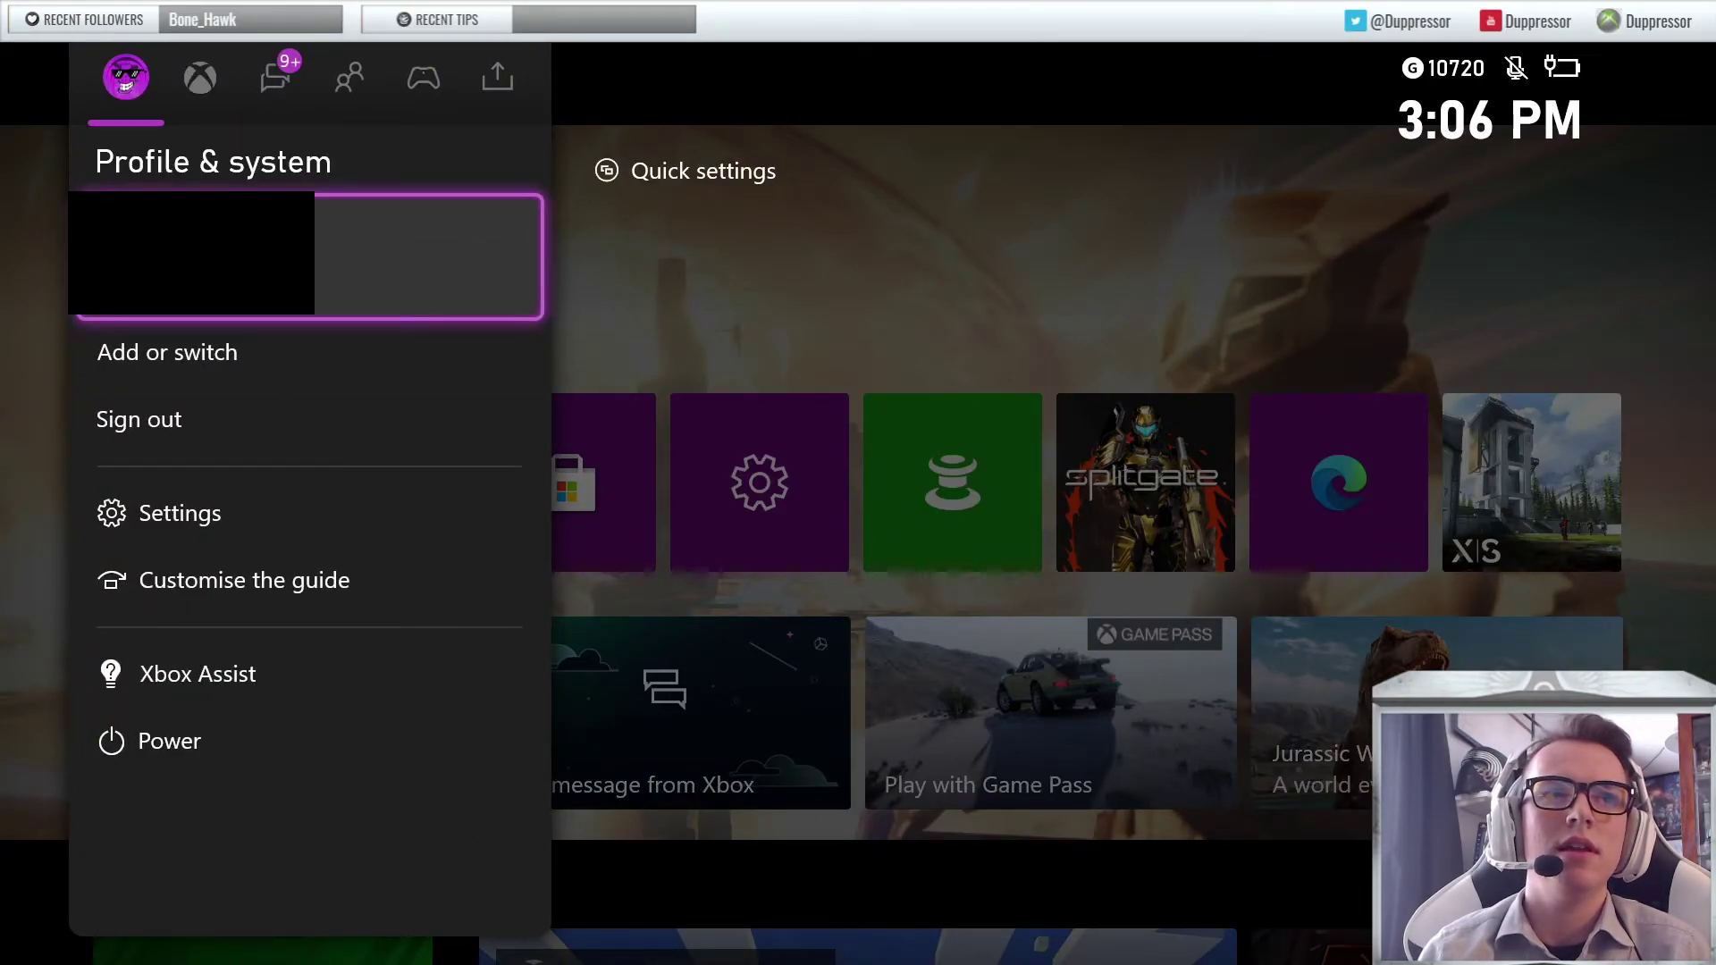
{"action": "key", "text": "Down"}
{"action": "key", "text": "Down"}
{"action": "key", "text": "Return"}
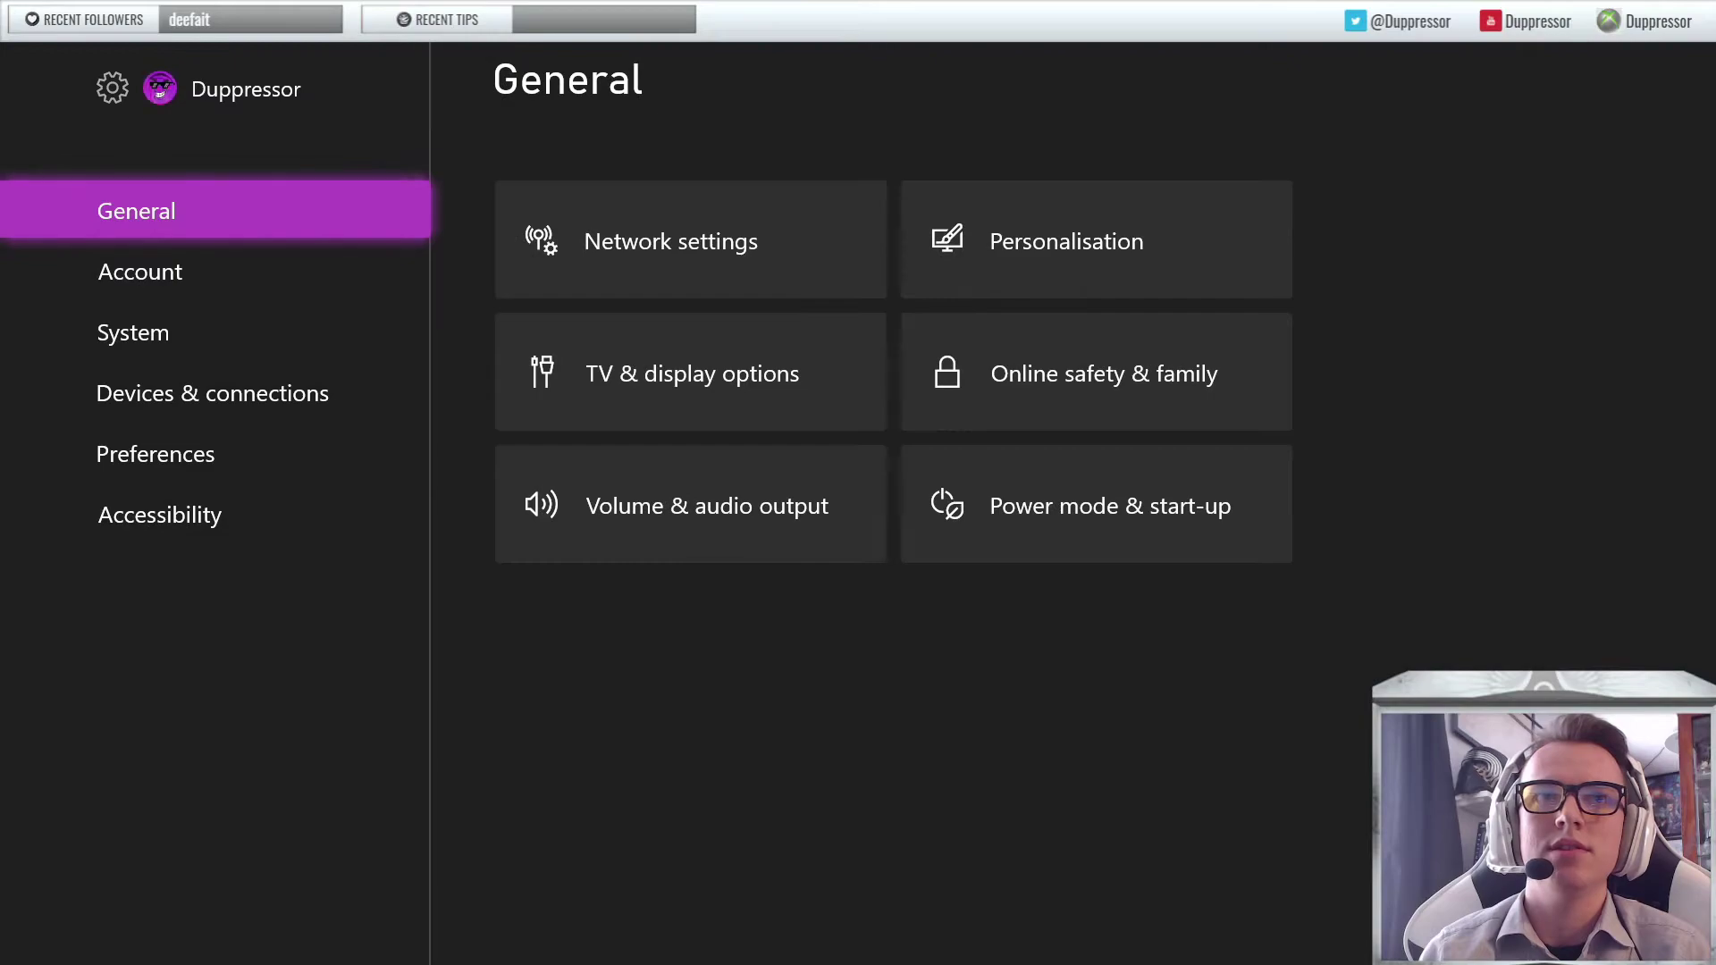
{"action": "key", "text": "Right"}
{"action": "key", "text": "Return"}
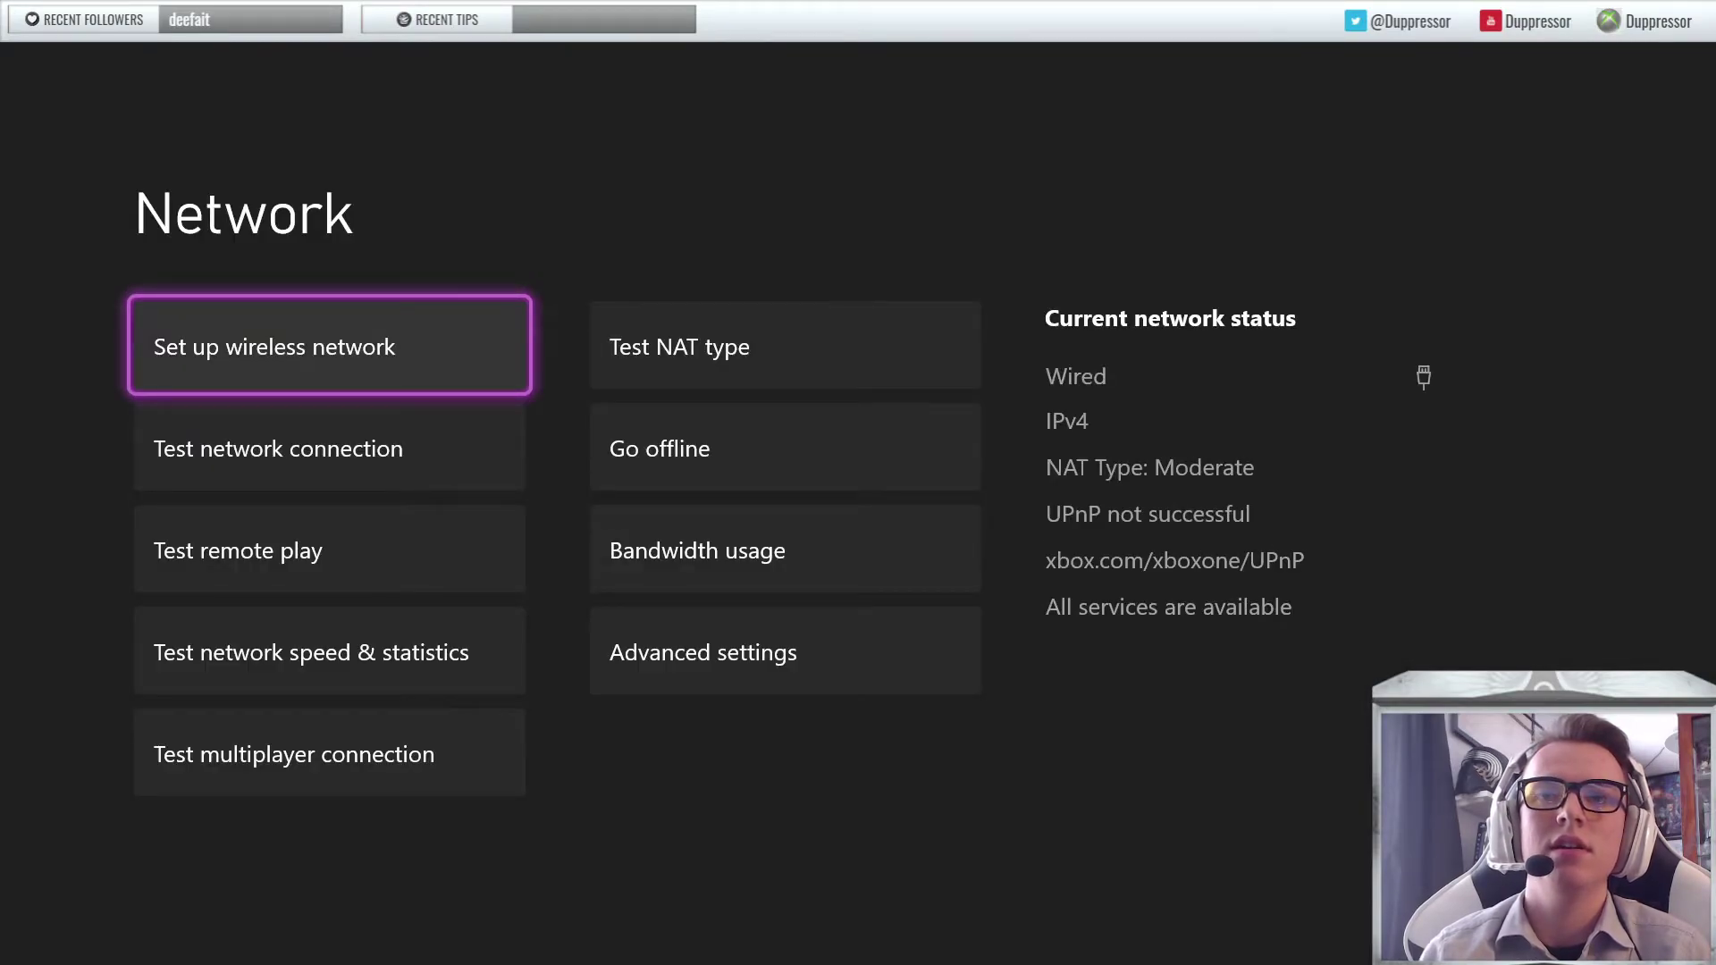
Move to Test NAT type and review the wired IPv4, NAT Type Moderate status
{"action": "key", "text": "Right"}
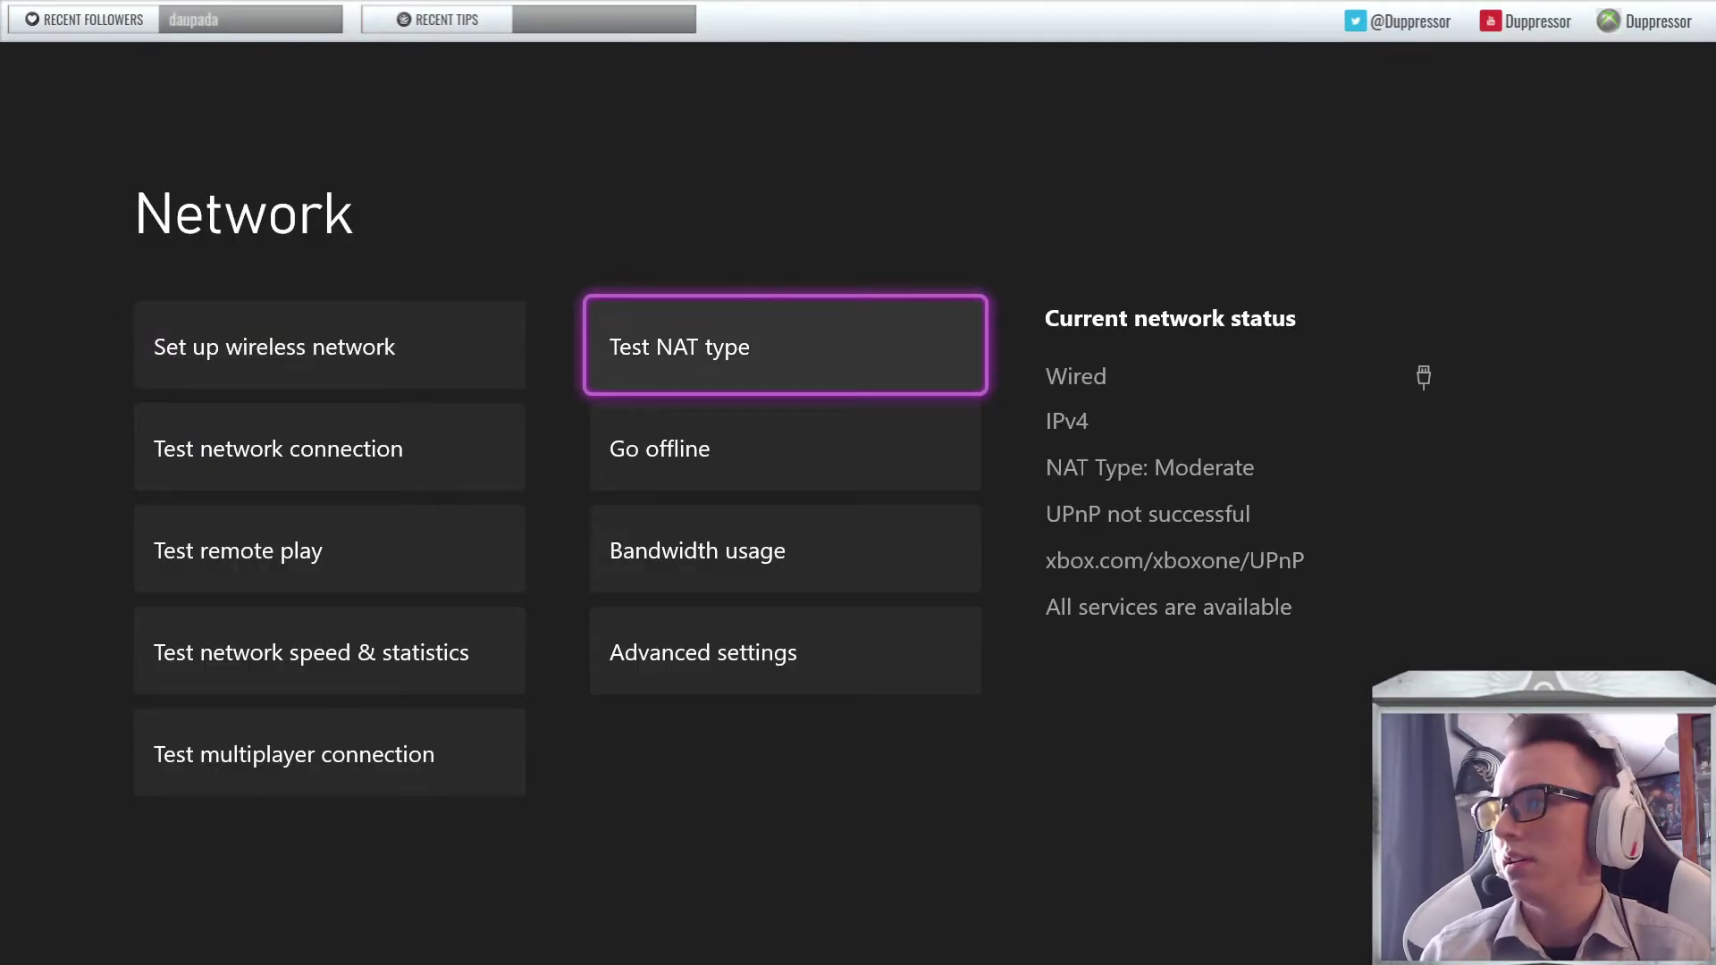